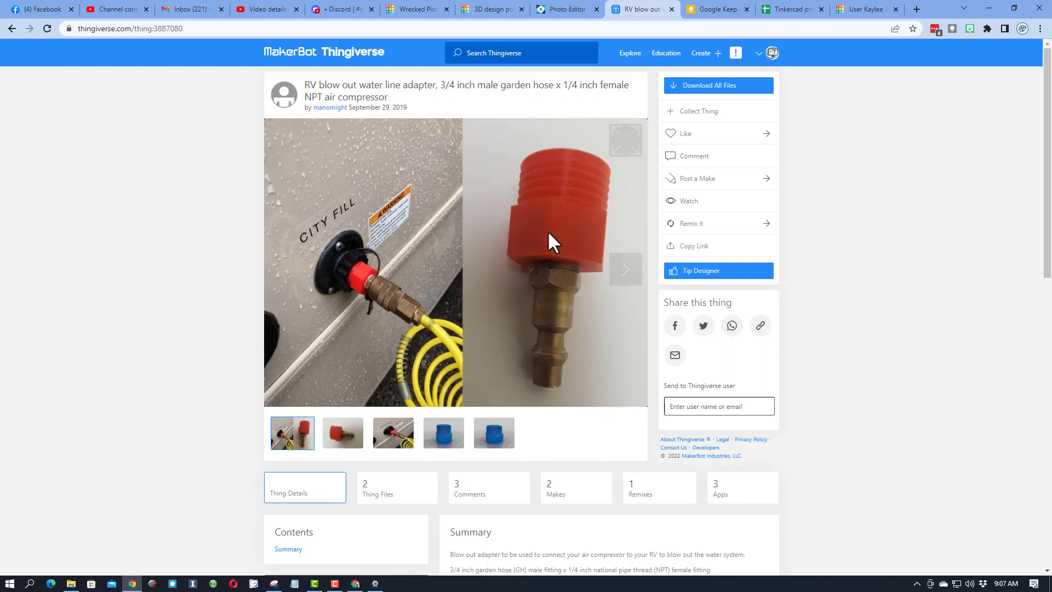
List the adapter's Thing Files on Thingiverse, showing the 0.5 inch and 0.6 inch STLs
scroll(549, 232, down, 2)
scroll(548, 231, down, 4)
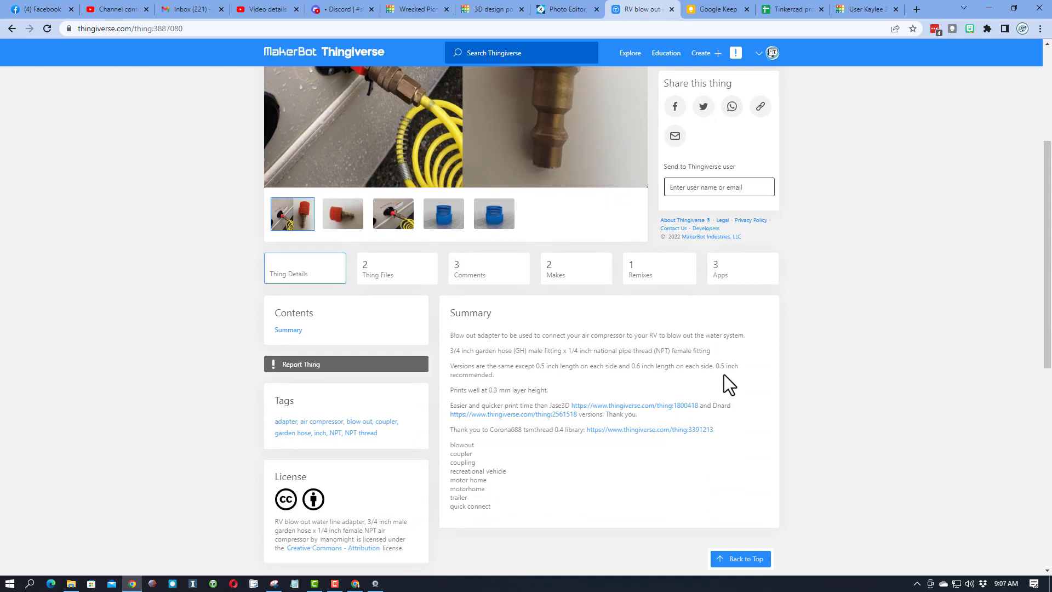
click(378, 274)
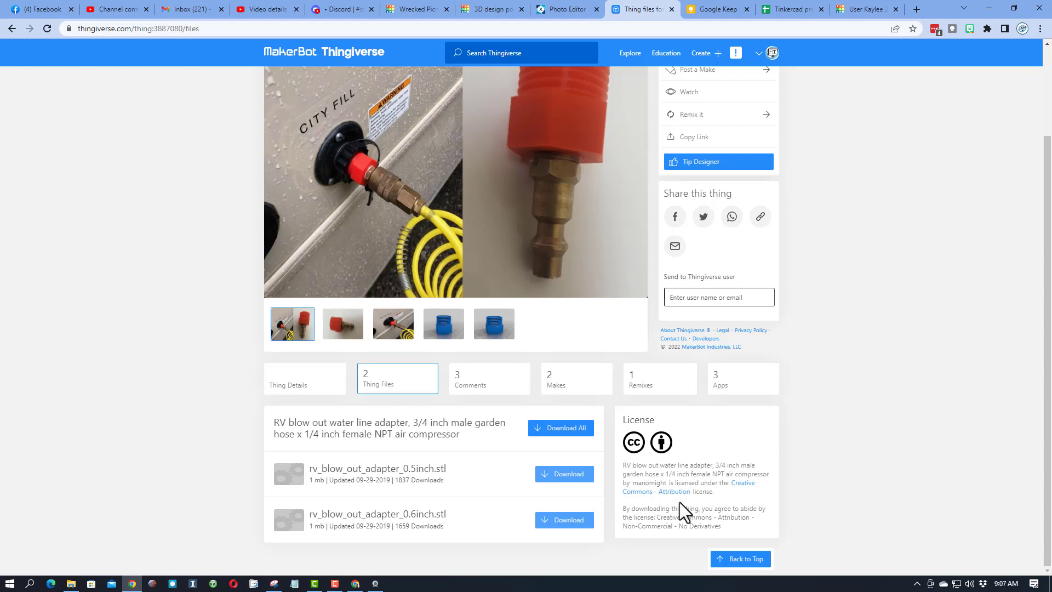
scroll(680, 502, up, 2)
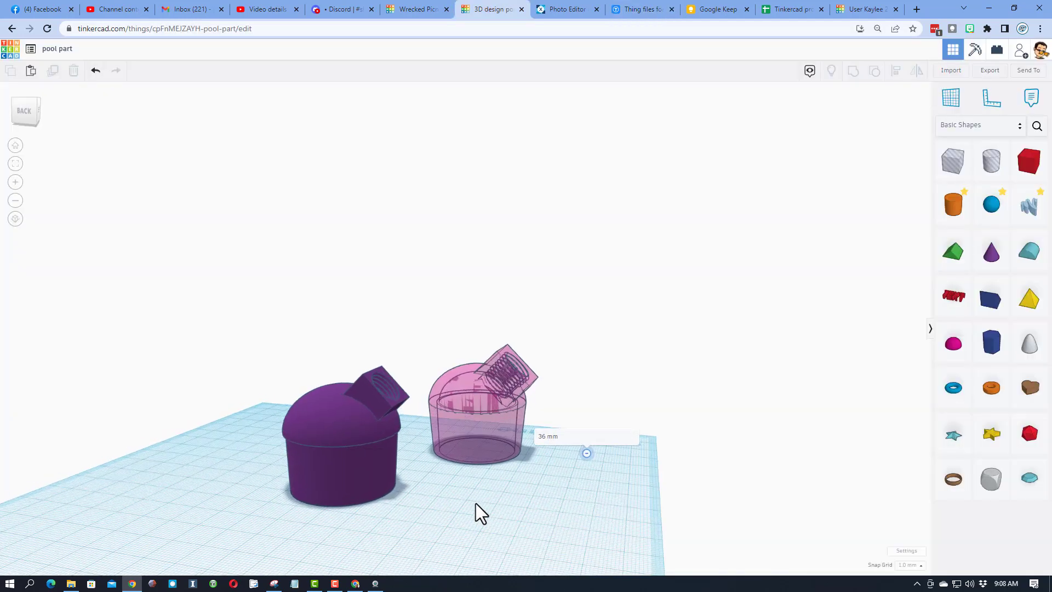
Import rv_blow_out_adapter_0.5inch.stl from Downloads into the design in millimetres
right_drag(476, 503, 370, 502)
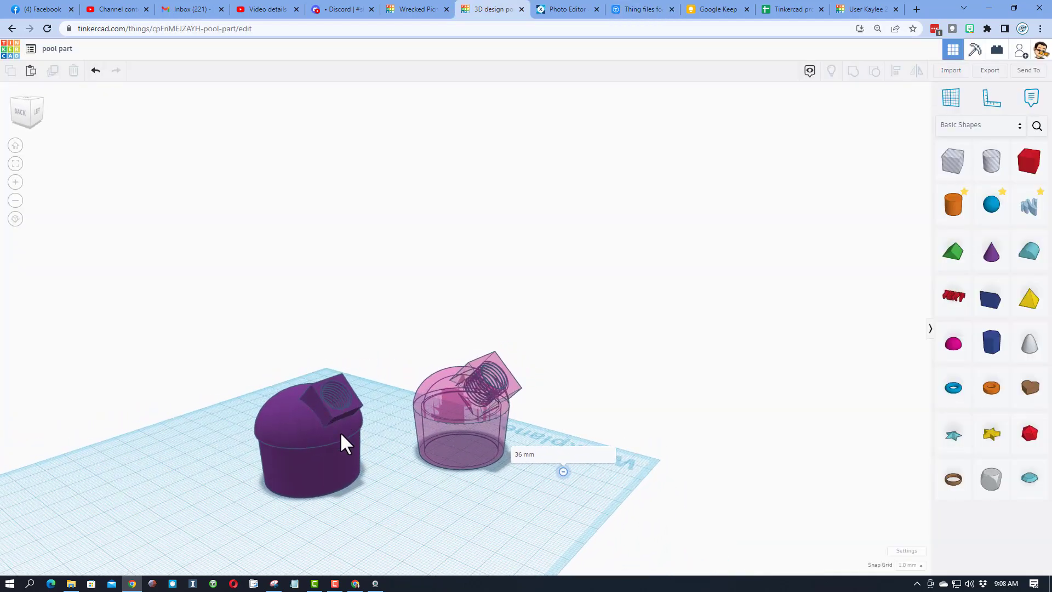
click(951, 71)
click(527, 306)
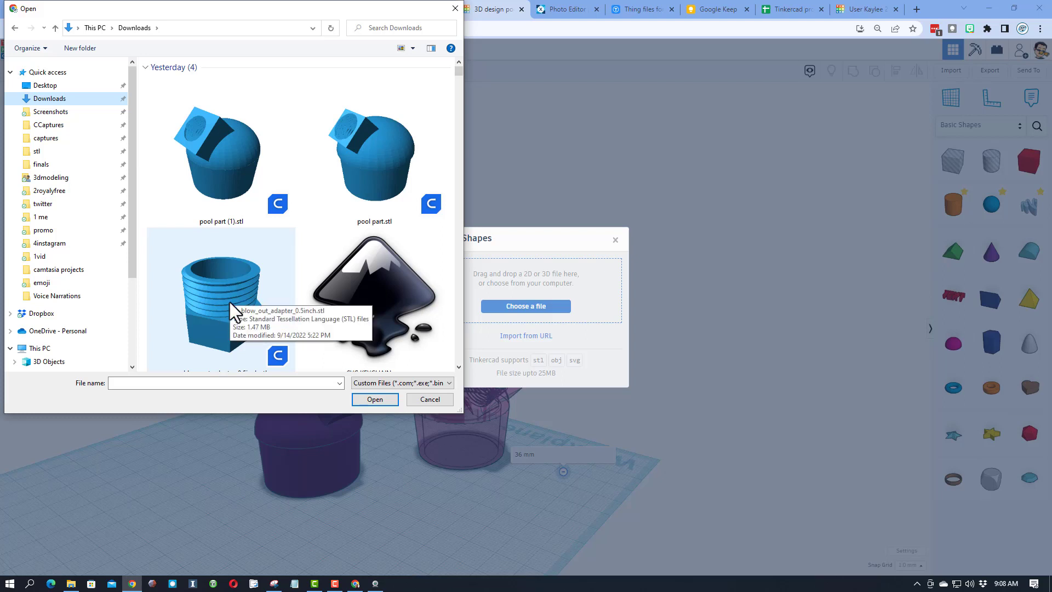
click(228, 299)
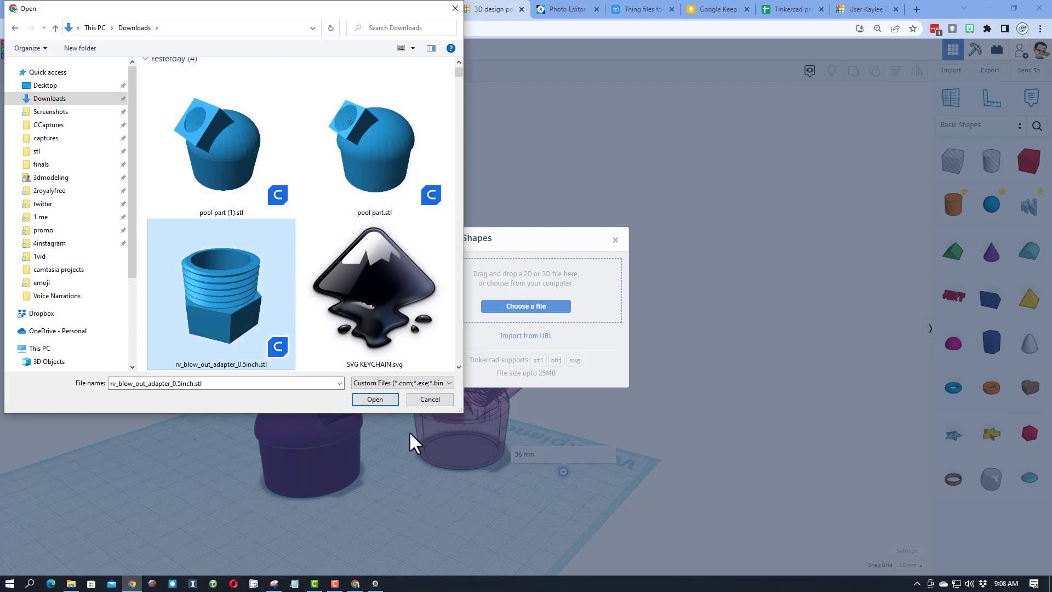
click(387, 398)
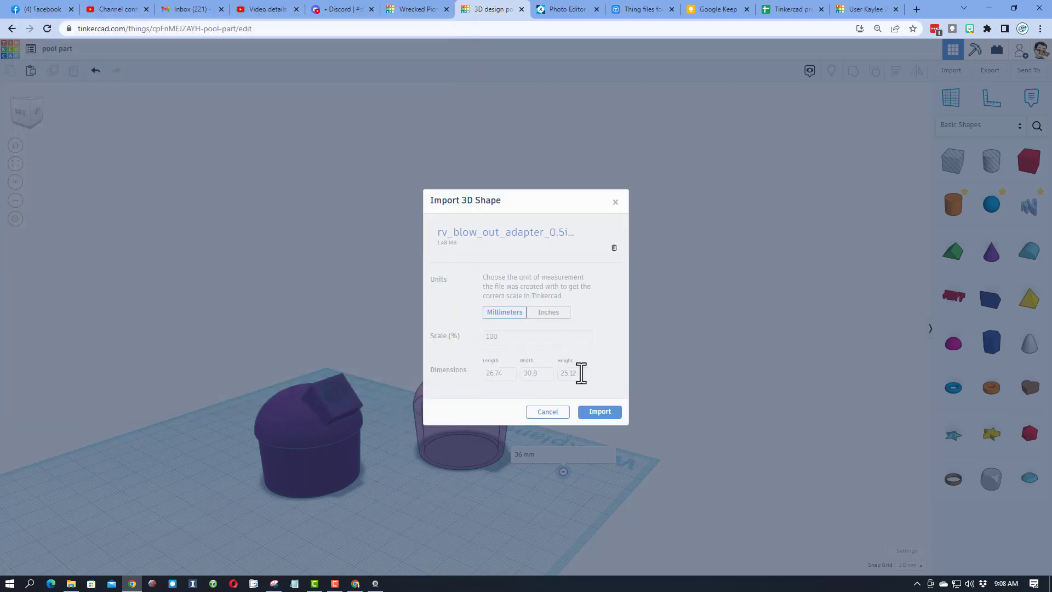
click(603, 412)
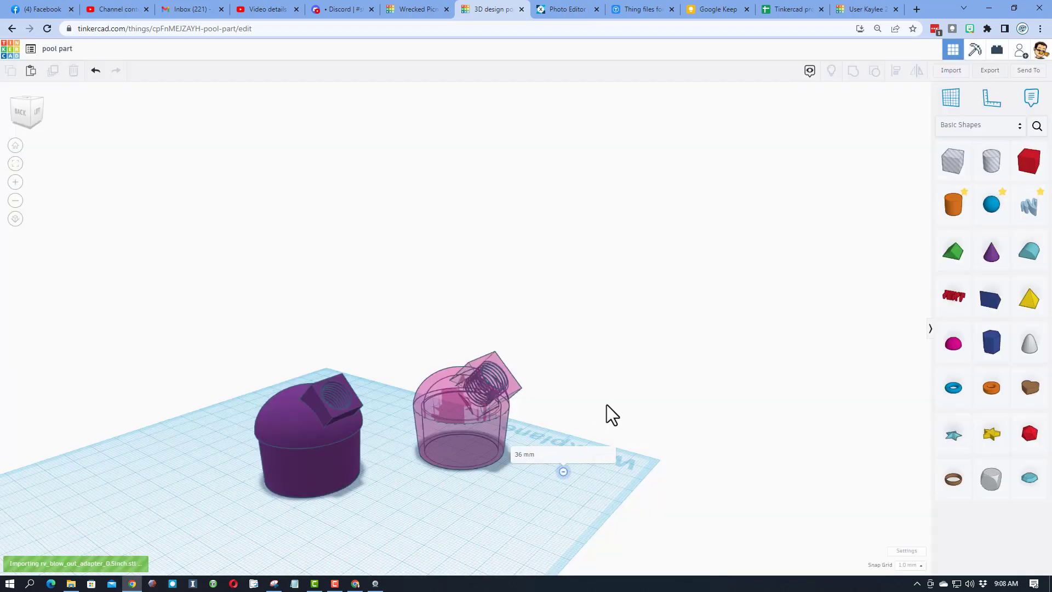
Move the threaded adapter to the front and flip it 180° so the hex nut is on top
drag(297, 489, 445, 553)
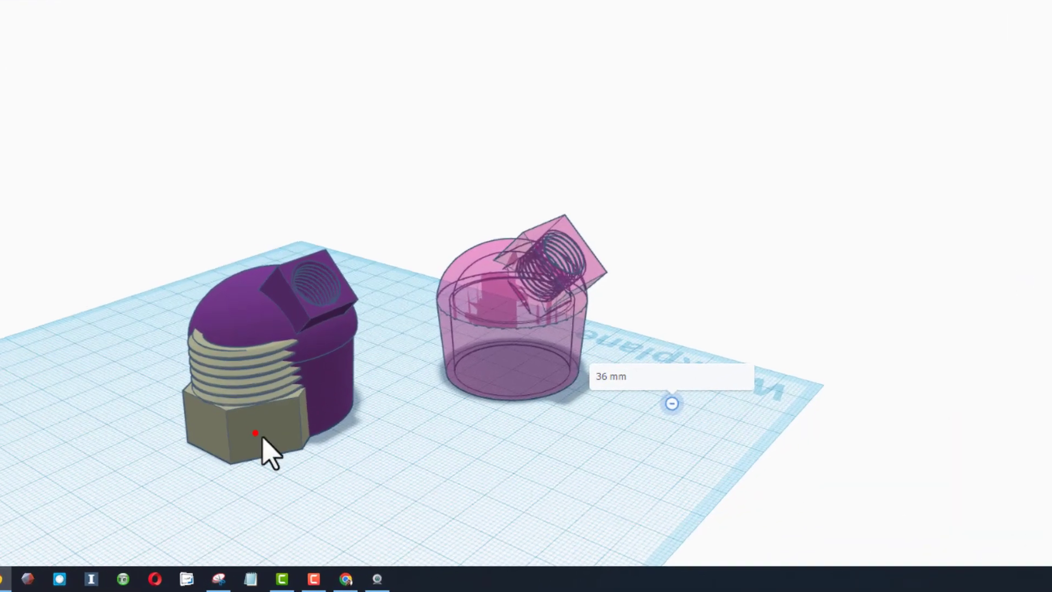
drag(481, 511, 480, 506)
scroll(480, 506, down, 1)
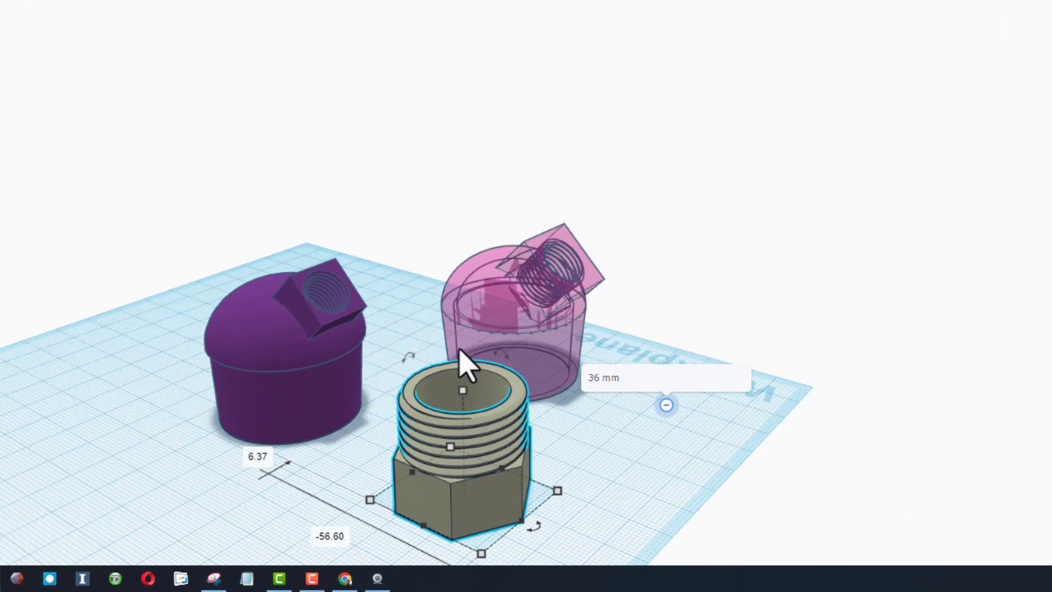
mouse_move(495, 356)
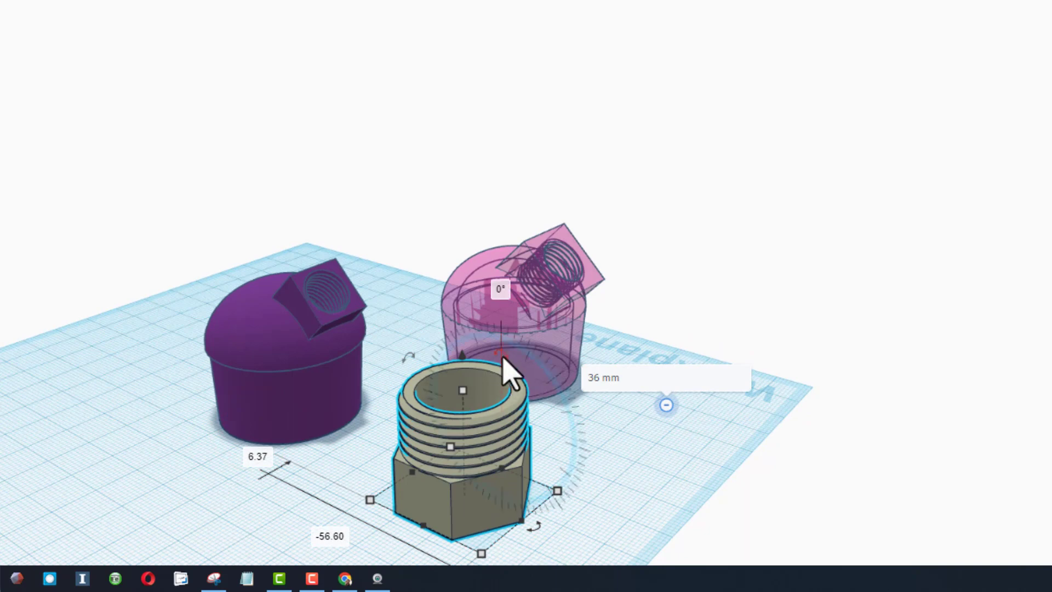
drag(499, 355, 519, 511)
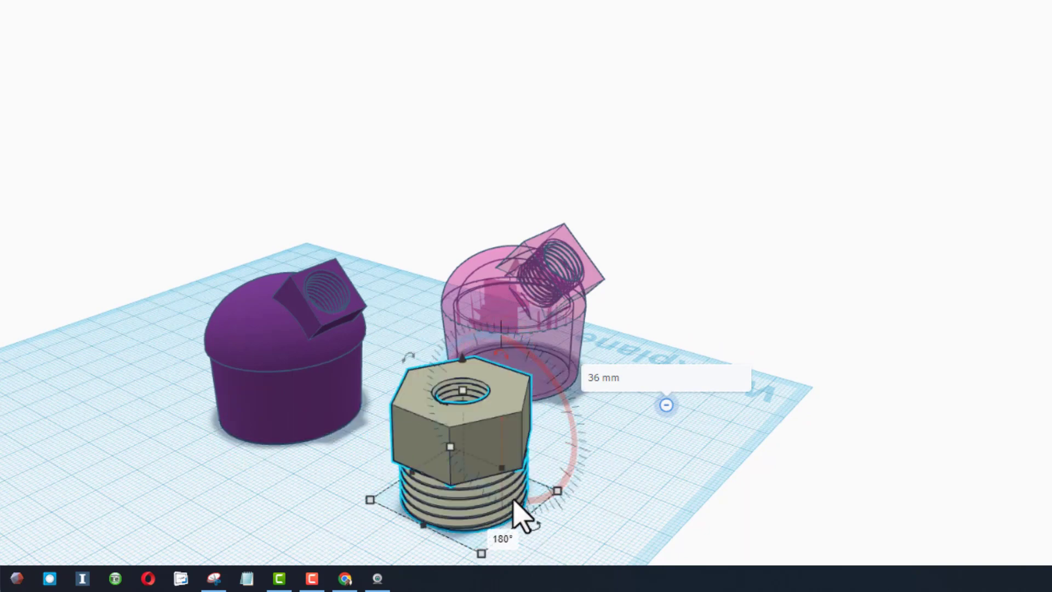
click(451, 419)
click(604, 419)
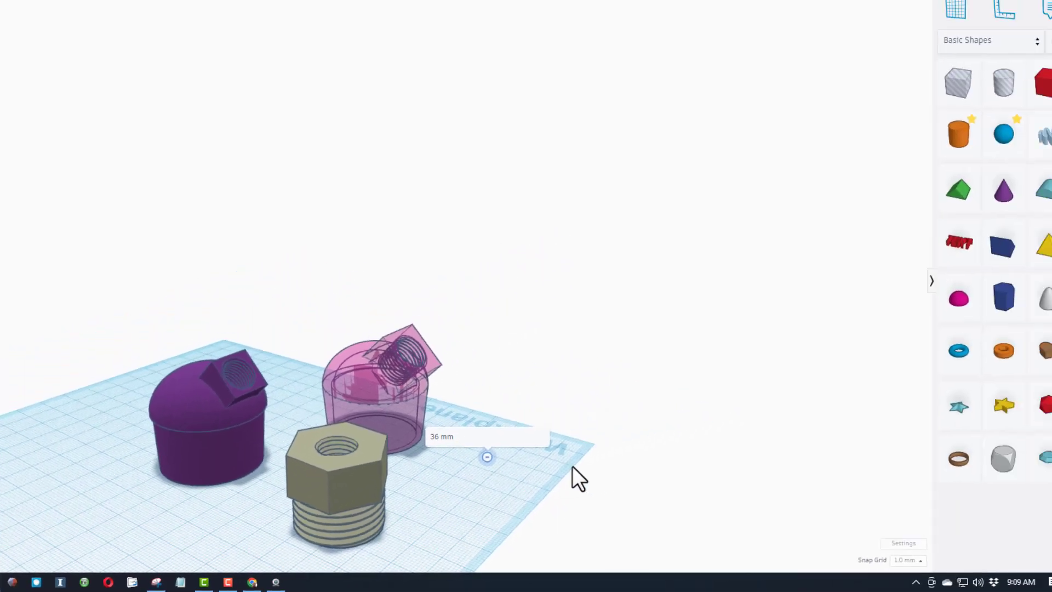
Add a box hole beside the hex adapter and lower its height to 13 mm
right_drag(476, 469, 391, 491)
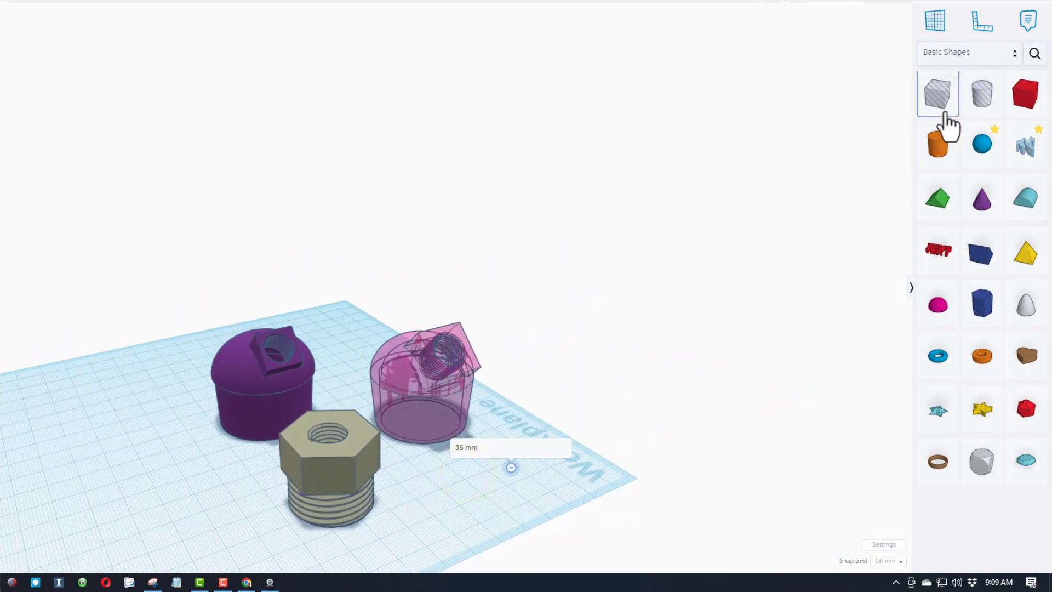
drag(942, 105, 307, 511)
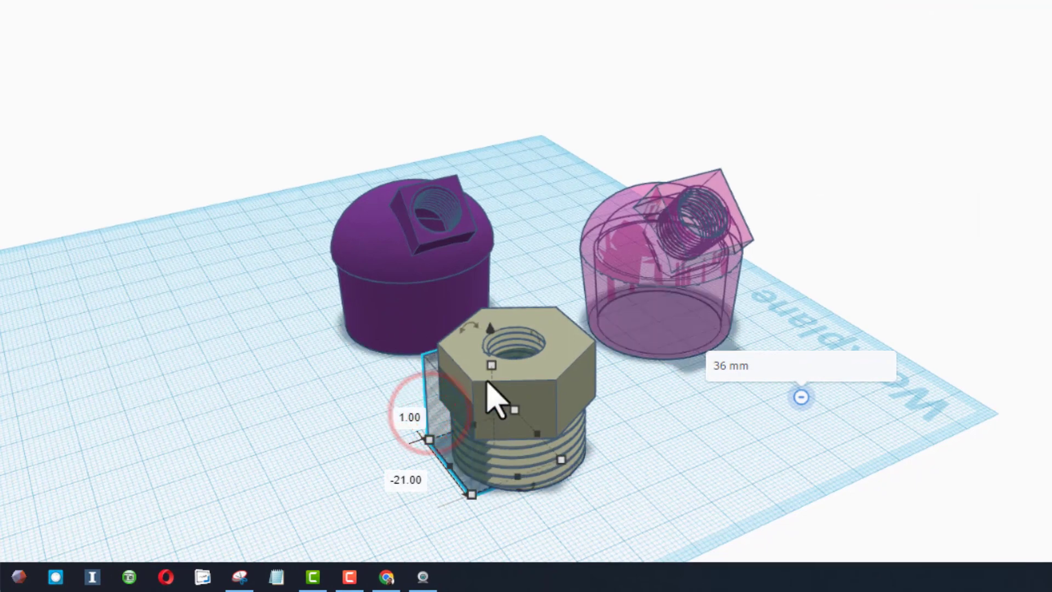
drag(488, 364, 502, 404)
click(459, 454)
click(447, 444)
drag(515, 477, 556, 495)
Widen the box hole to about 33 mm so it covers the adapter's thread
right_drag(657, 512, 582, 442)
click(554, 415)
drag(583, 433, 620, 425)
right_drag(535, 433, 538, 512)
drag(488, 511, 465, 510)
click(718, 437)
click(731, 379)
Group the box hole with the nut to cut away the thread
right_drag(724, 317, 735, 423)
drag(703, 397, 581, 516)
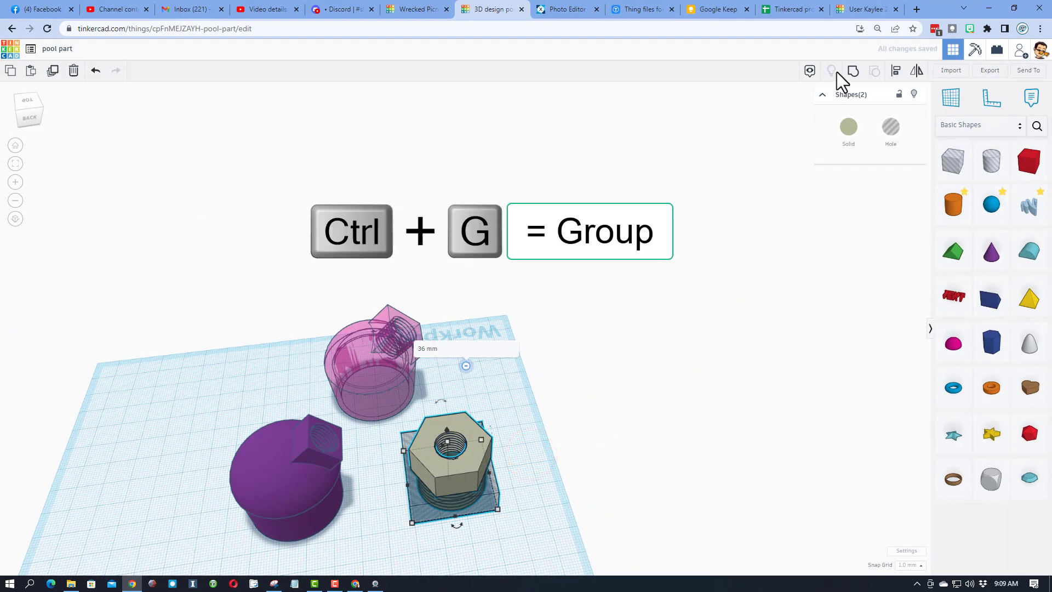
click(853, 71)
right_drag(515, 522, 430, 522)
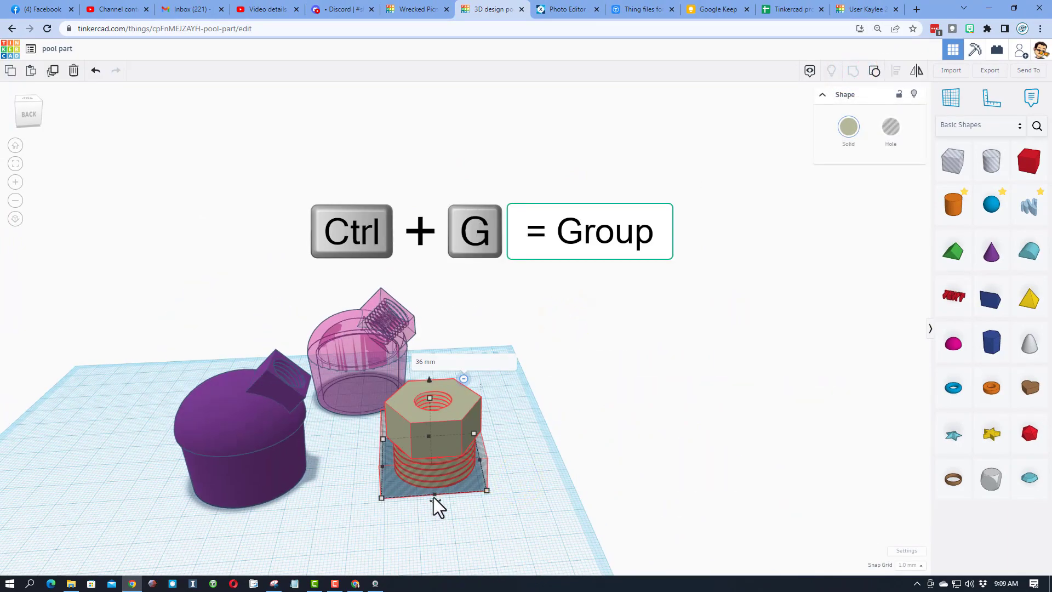
right_drag(529, 460, 430, 443)
Select the cutting box inside the group and set the snap grid to 0.25 mm
scroll(489, 482, up, 1)
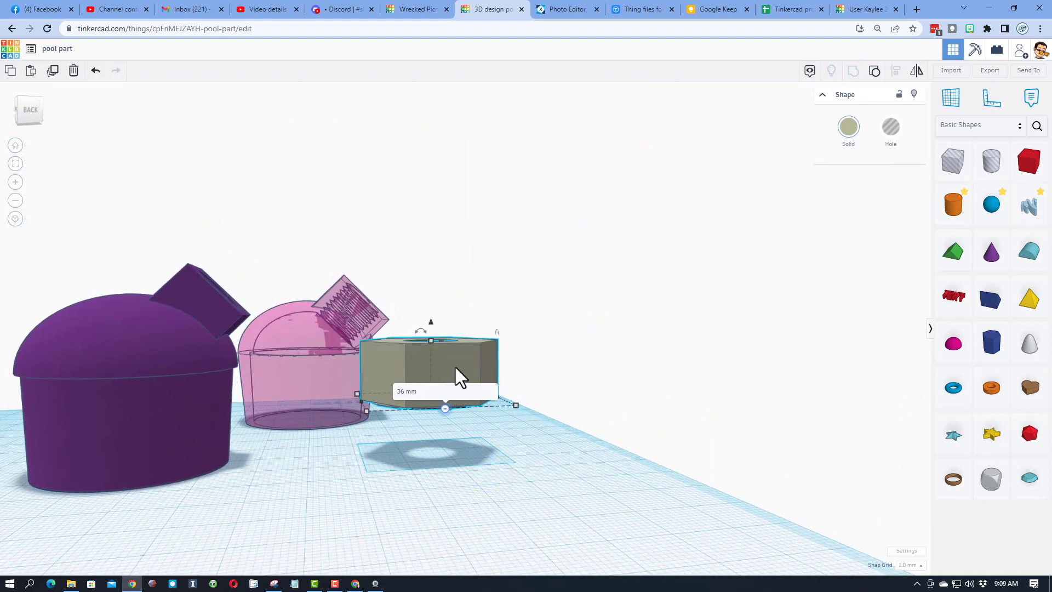
click(456, 367)
click(411, 432)
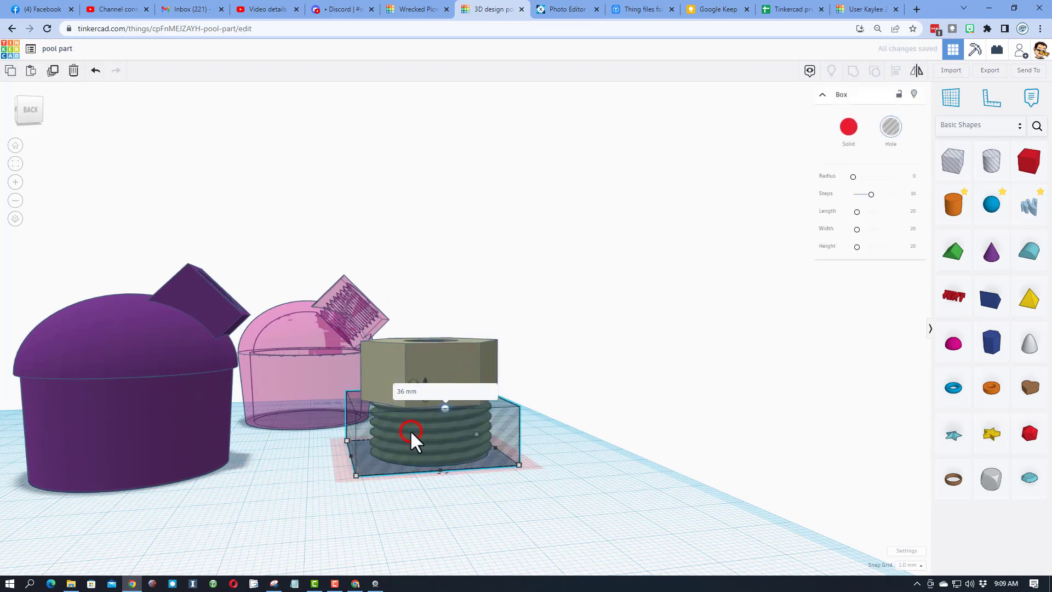
click(909, 565)
click(906, 488)
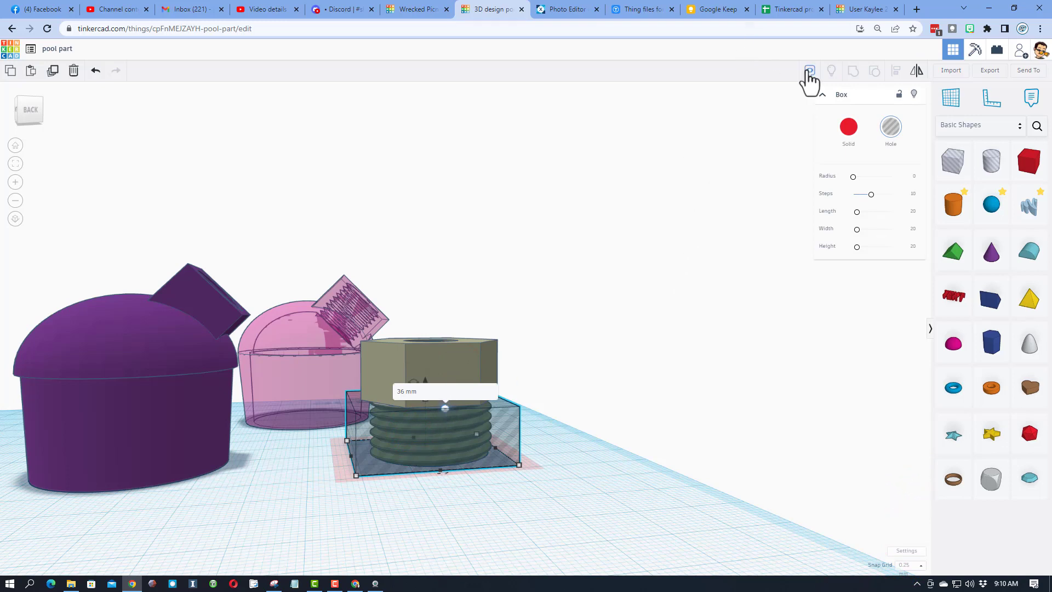
click(810, 70)
Raise the cutting box's height to 12.75 mm
click(425, 400)
drag(425, 400, 426, 395)
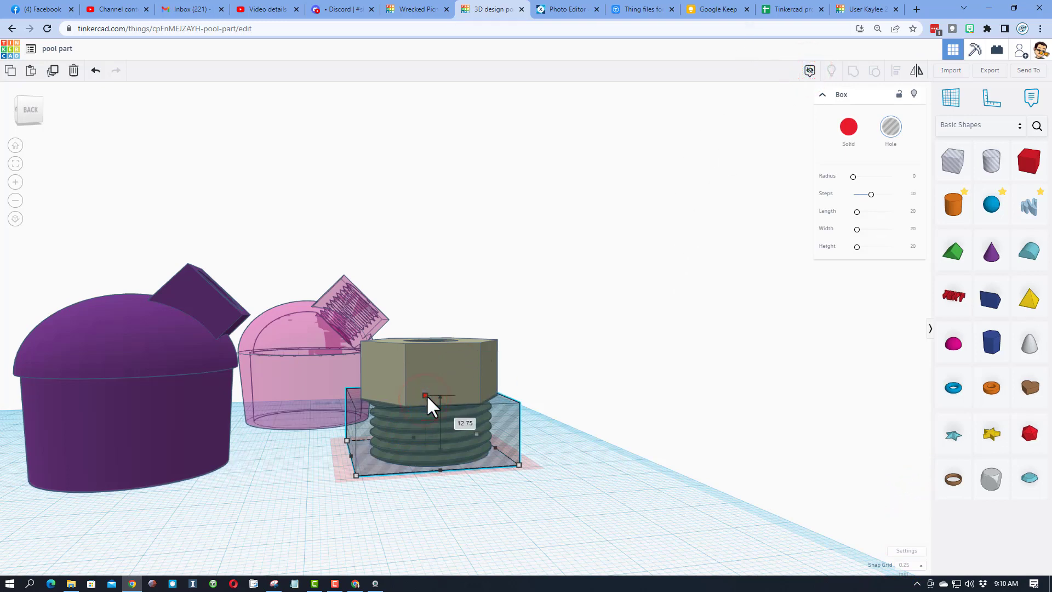
click(601, 477)
right_drag(602, 463, 535, 536)
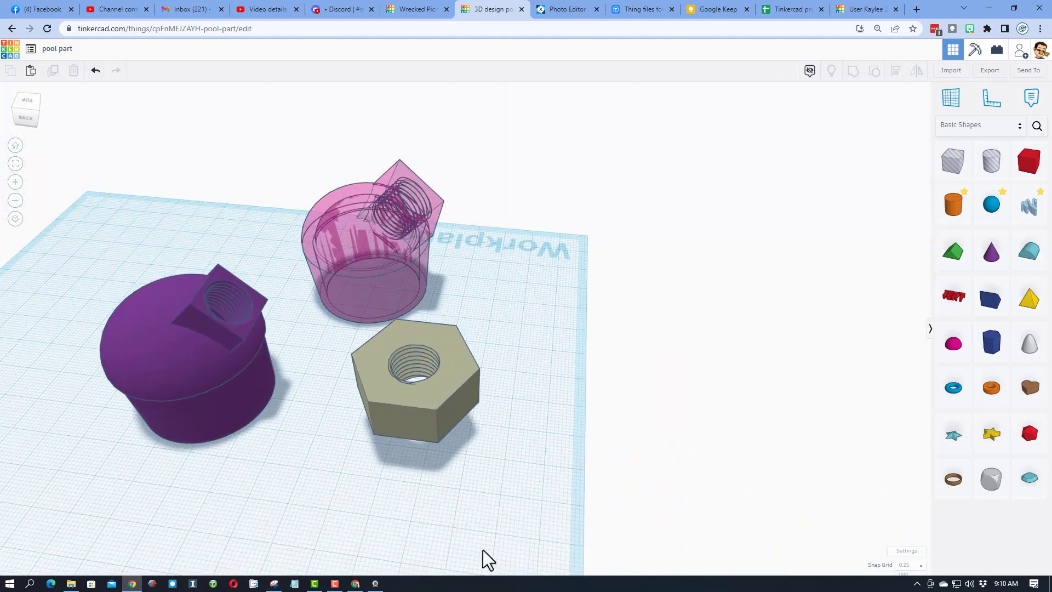
Add a SoftBox from the 'soft' shape search and set its X and Y Dim to 30
click(1038, 126)
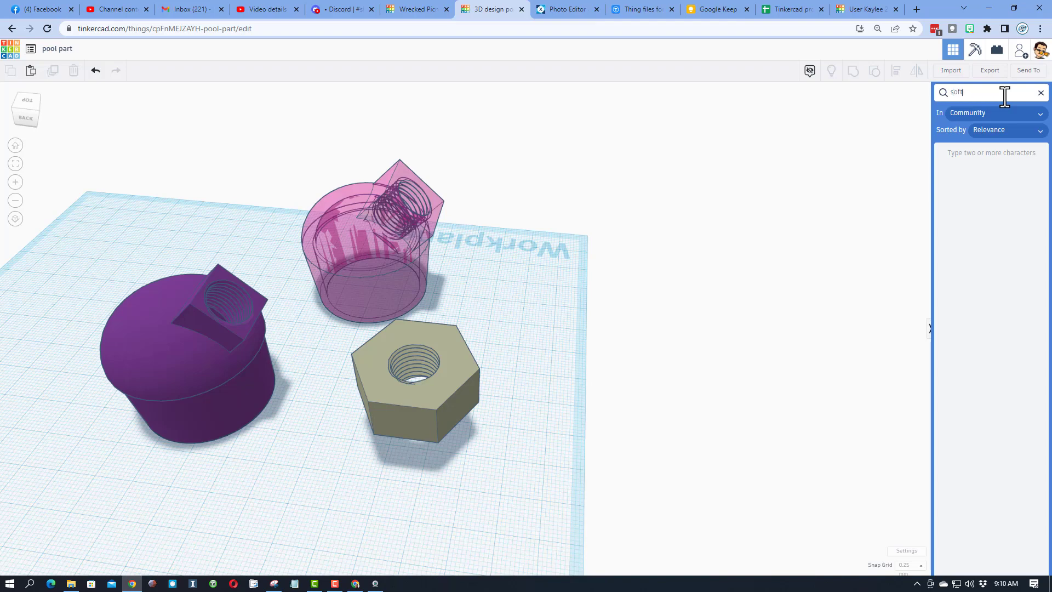
drag(957, 183, 518, 463)
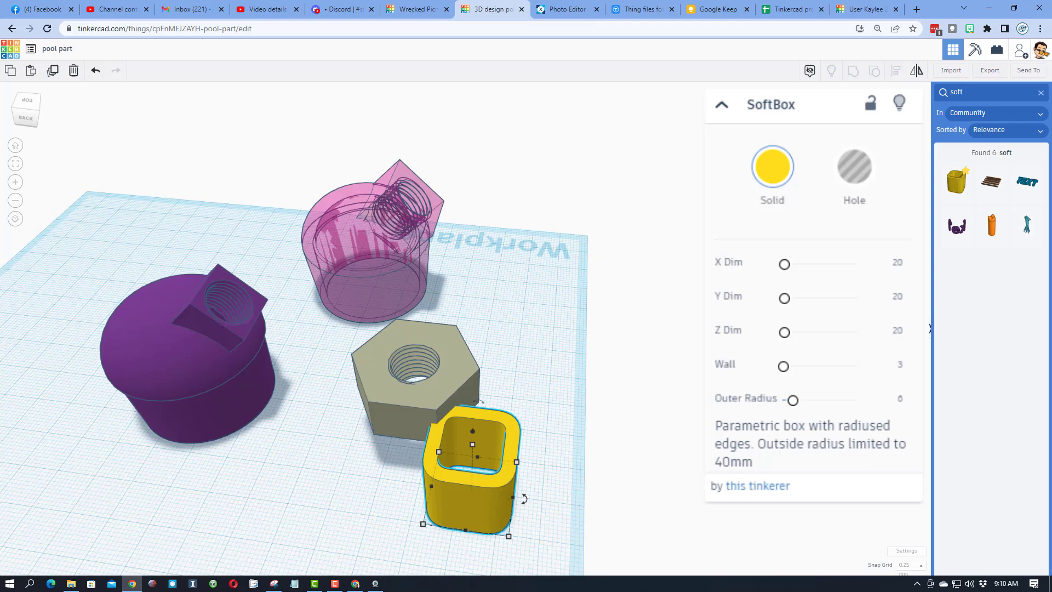
click(899, 257)
click(895, 261)
text(30)
key(Return)
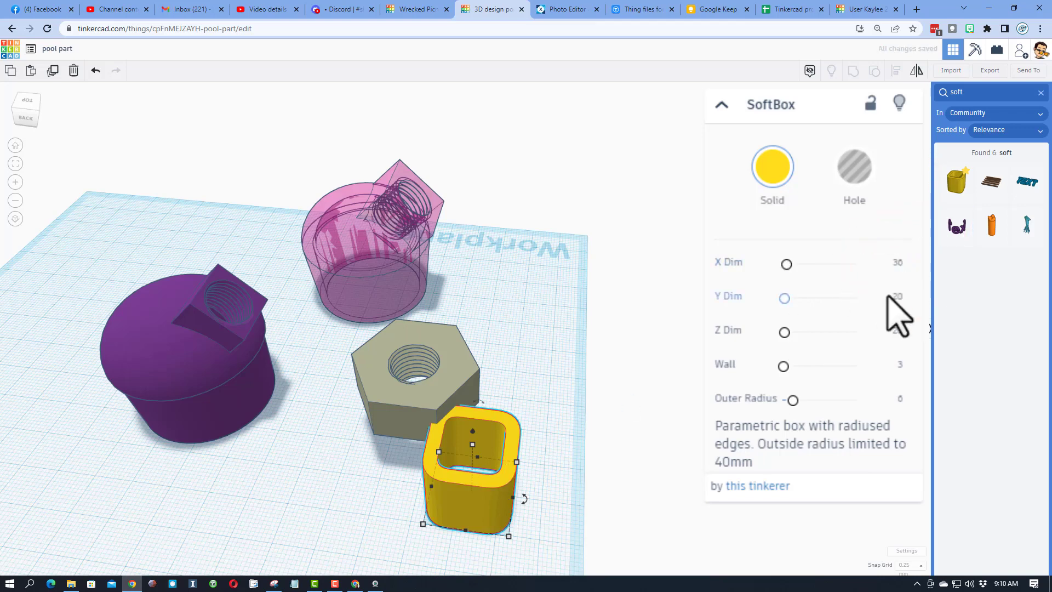
click(894, 297)
text(30d)
key(Return)
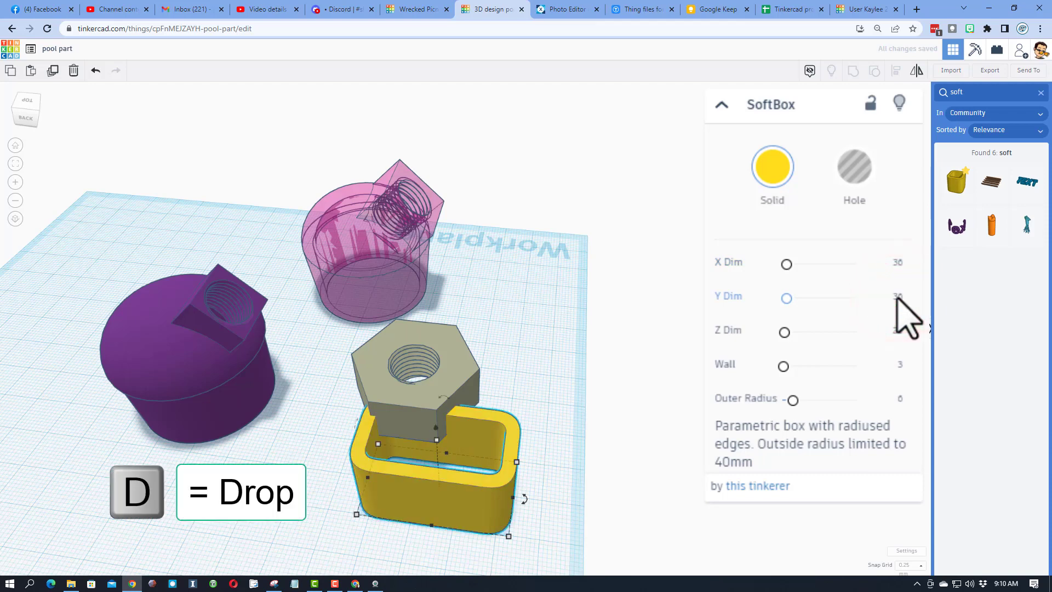
Drop the hex nut onto the workplane and center the SoftBox around it
click(448, 376)
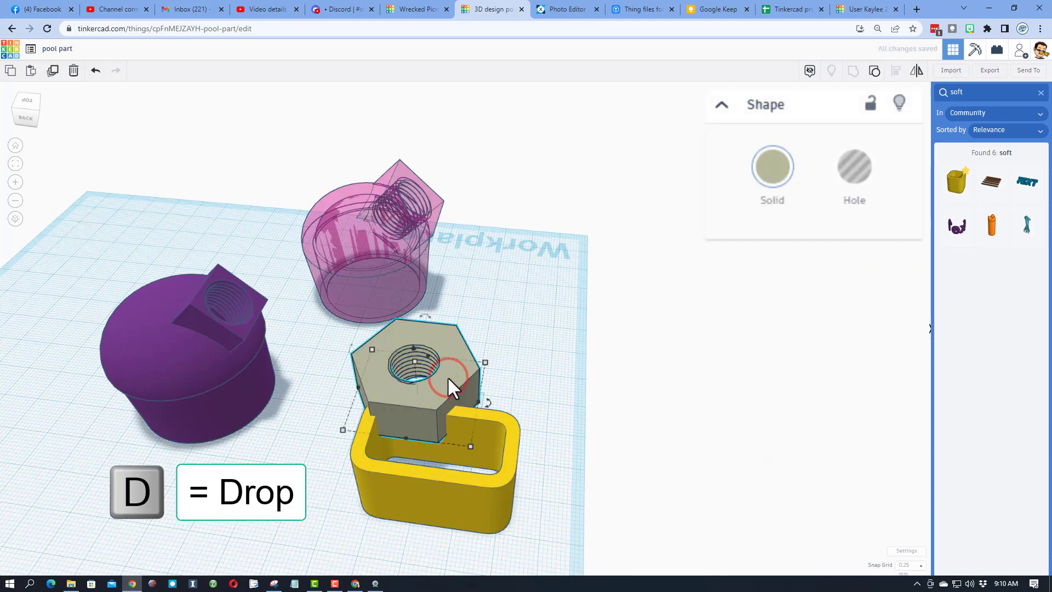
key(d)
drag(439, 474, 407, 502)
Turn the SoftBox into a hole and set its wall thickness to 7
click(837, 171)
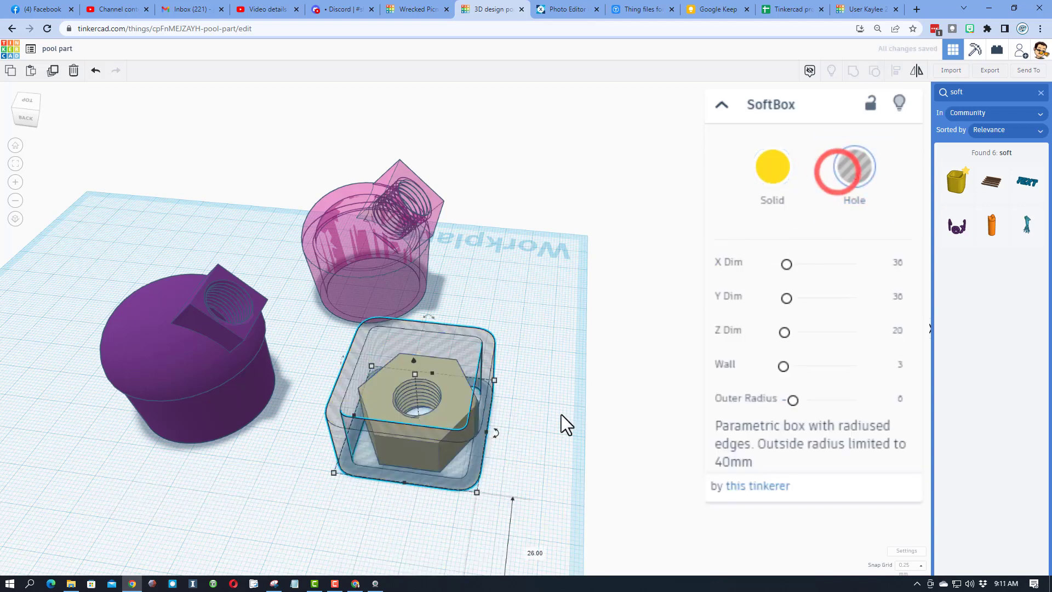
click(901, 365)
text(7)
key(Return)
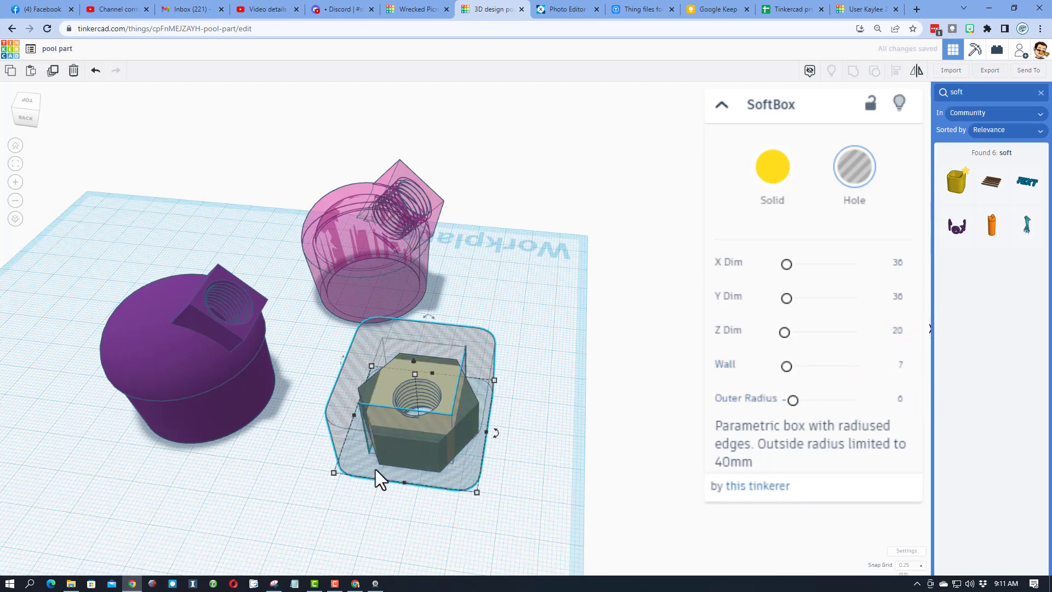
Change the SoftBox wall thickness to 8.5
right_drag(374, 469, 449, 501)
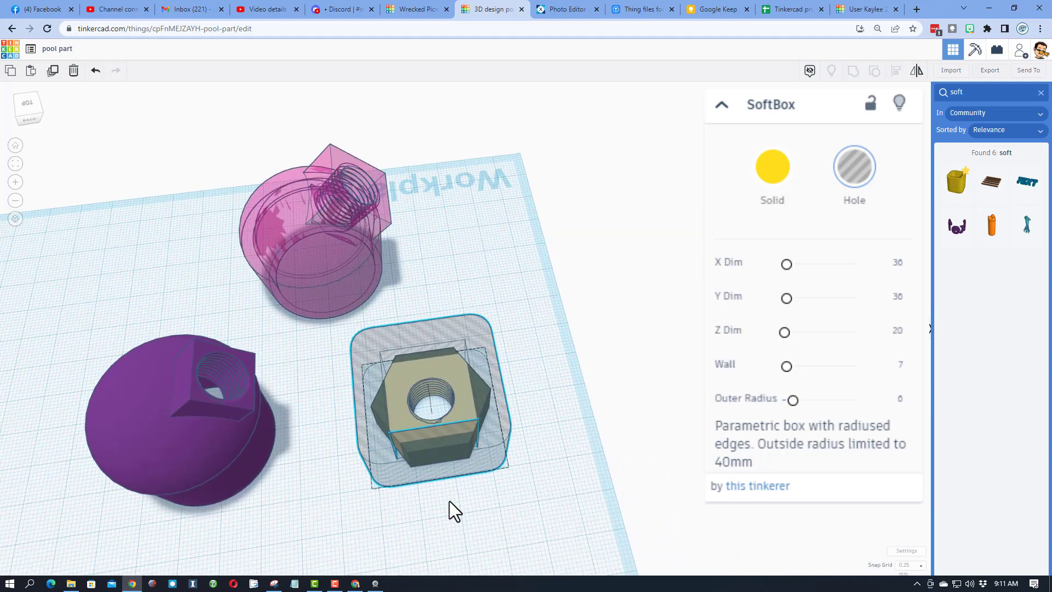
click(899, 365)
key(Return)
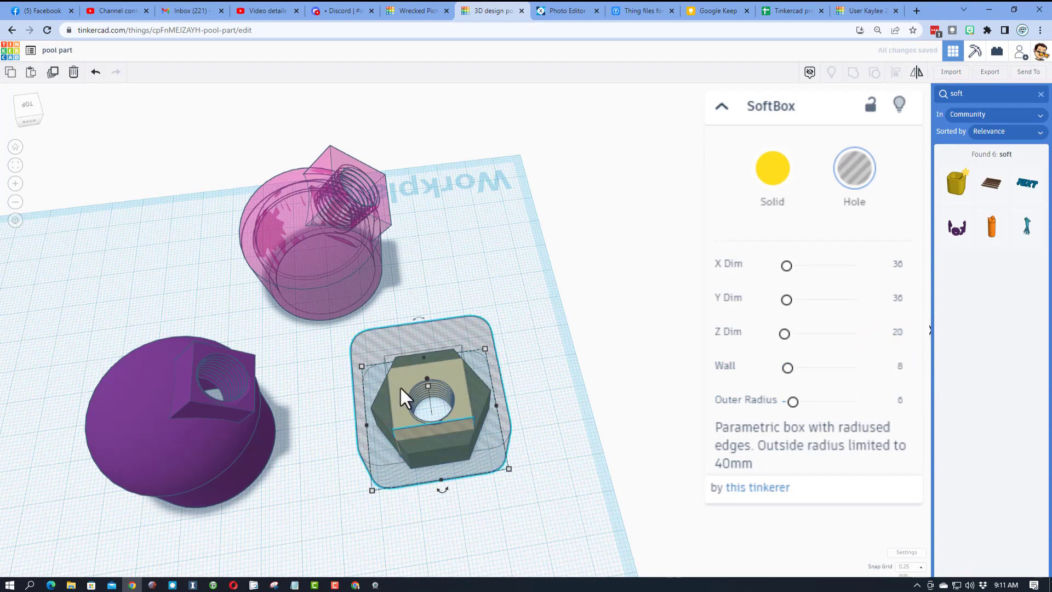
click(899, 366)
text(8.5)
key(Return)
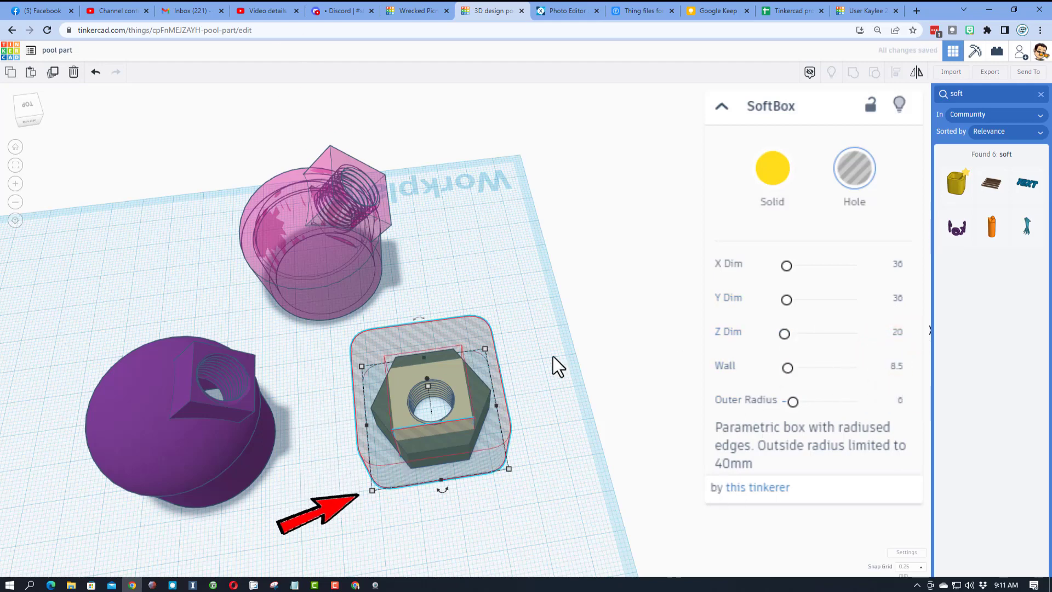
right_drag(565, 361, 550, 413)
Center the SoftBox hole and hex nut on both middle axes and group them
drag(548, 316, 377, 474)
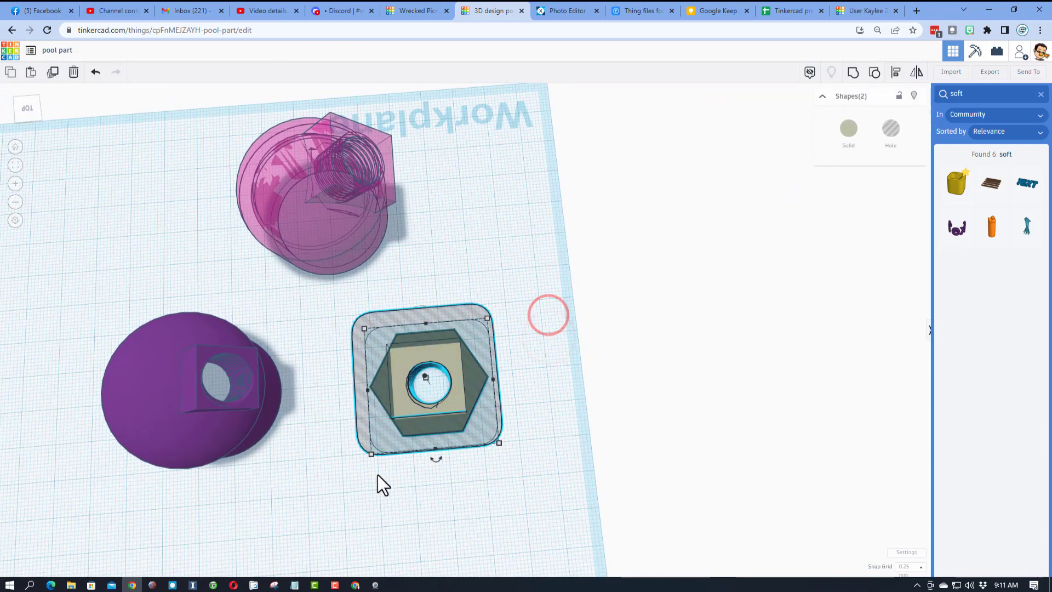
click(895, 77)
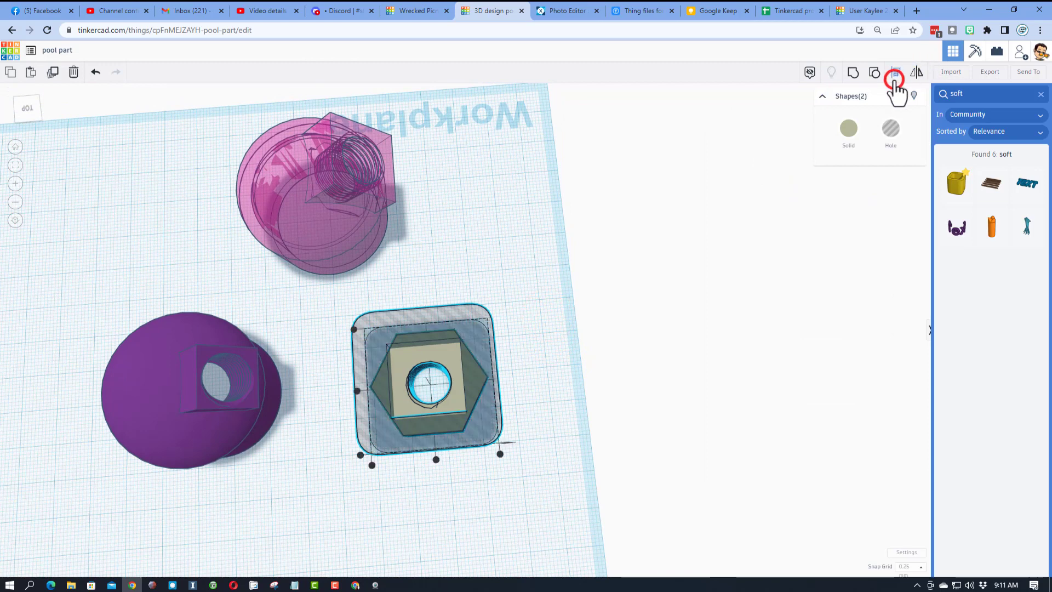
click(436, 459)
click(356, 392)
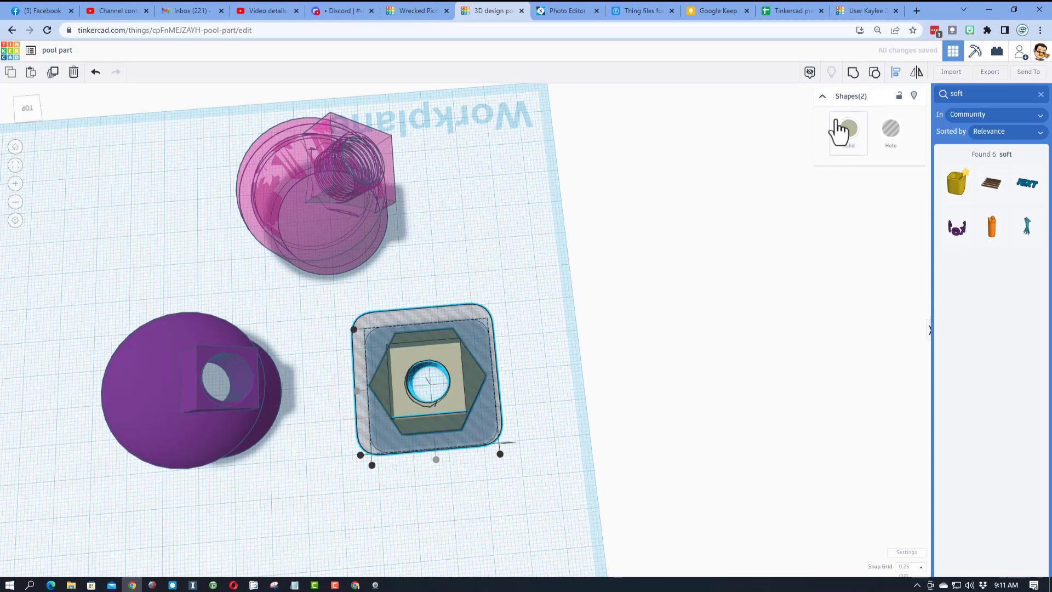
click(854, 74)
right_drag(409, 165, 386, 266)
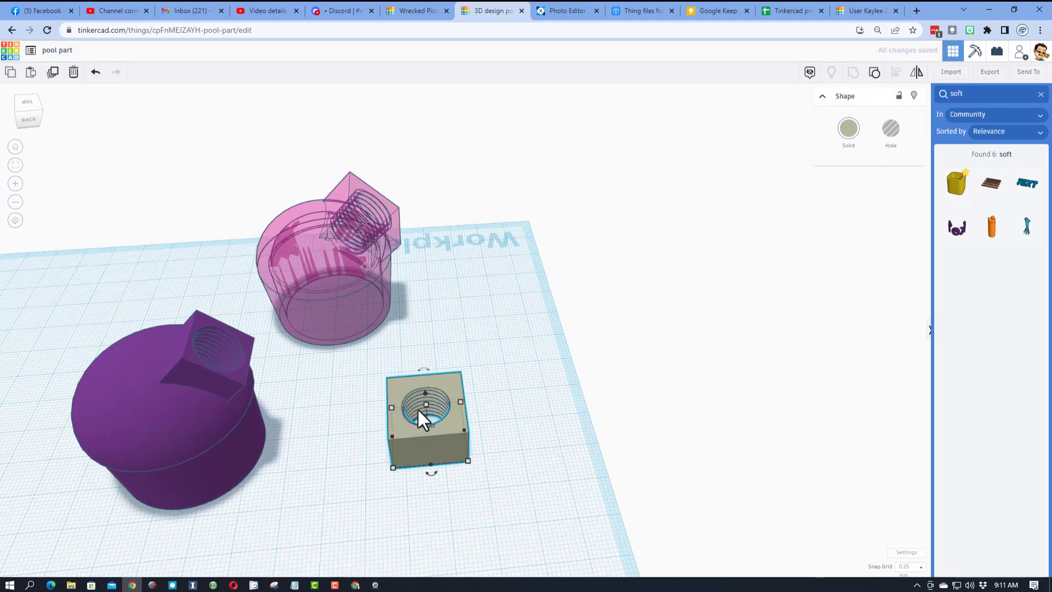
Rotate the threaded block to -45°
click(423, 370)
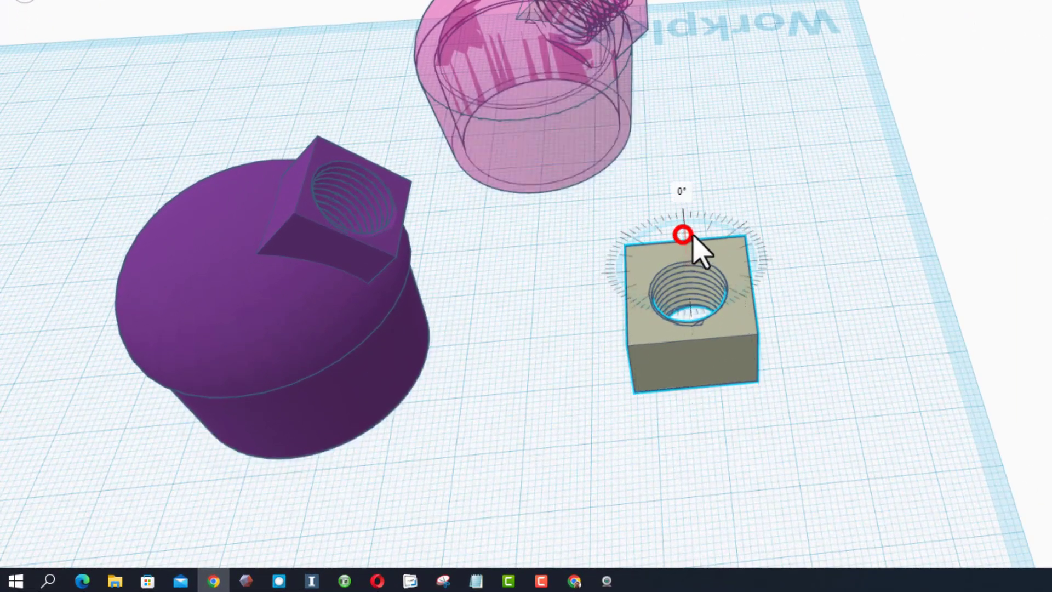
drag(689, 237, 723, 230)
click(848, 339)
mouse_move(749, 396)
right_down()
mouse_move(663, 393)
mouse_move(287, 235)
mouse_move(268, 245)
right_up()
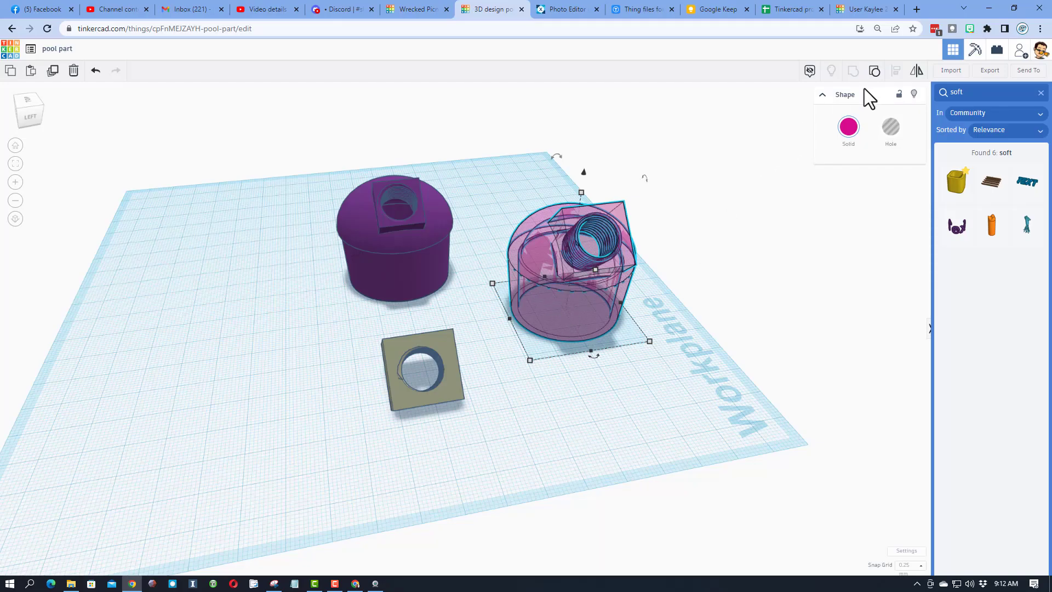
Duplicate the pink cap, shift the copy far left, and ungroup it
click(871, 77)
click(651, 369)
click(542, 296)
click(491, 251)
click(517, 269)
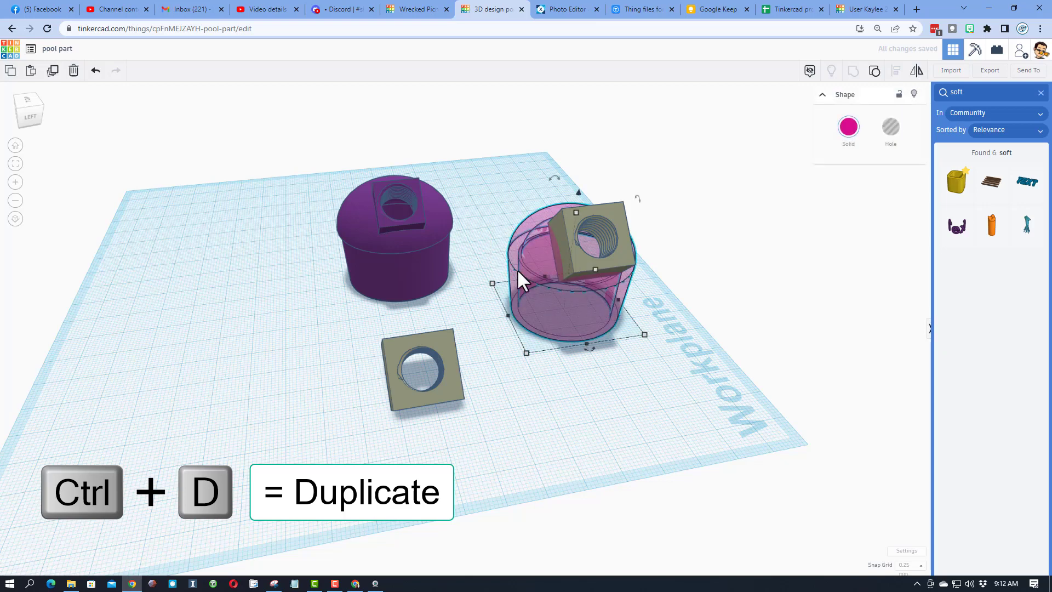
key(ctrl+d)
key(shift+Left)
key(shift+Left)
key(shift+Left)
key(shift+Left)
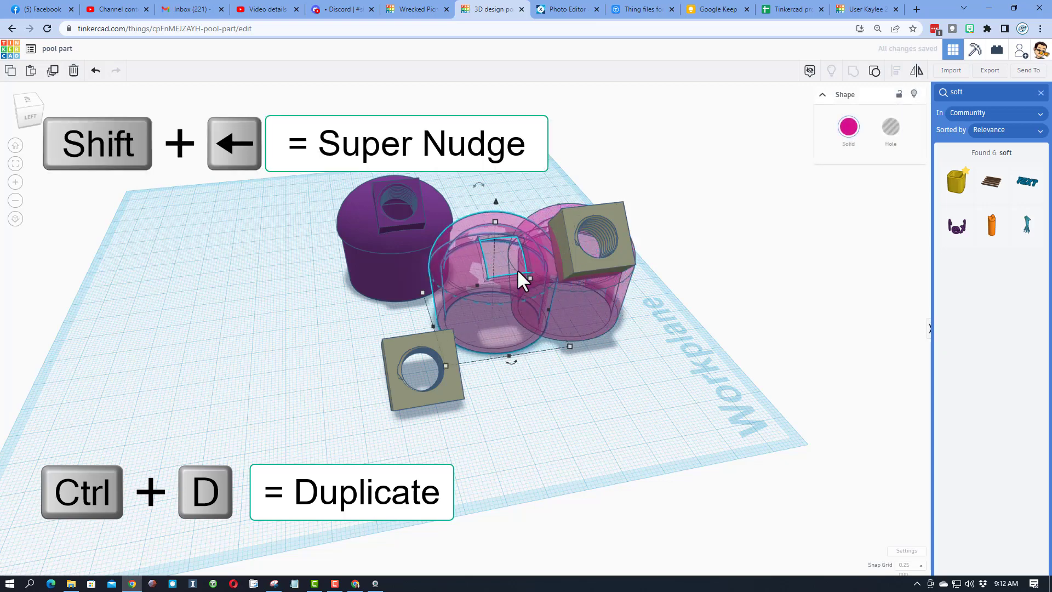
key(shift+Left)
key(shift+Left)
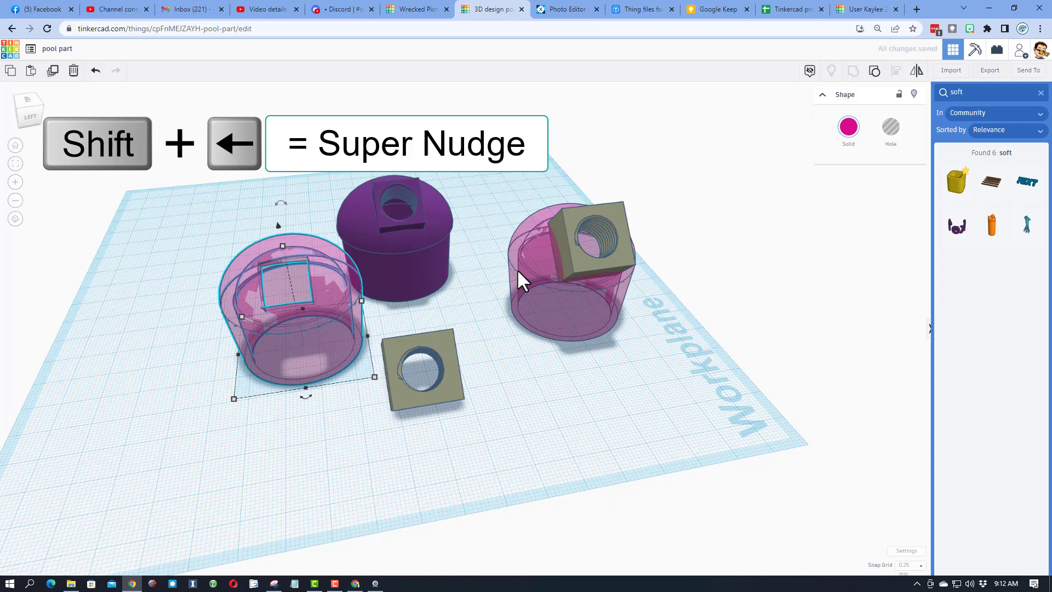
click(295, 503)
right_drag(295, 503, 198, 465)
click(275, 375)
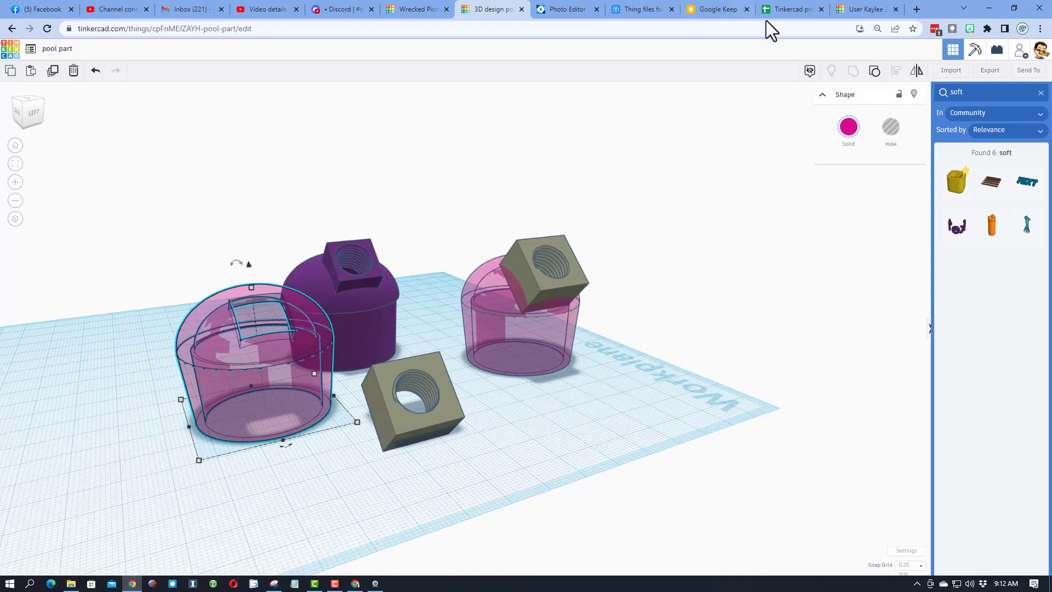
click(875, 71)
Hide the copy's pink dome and set the solid cone's height to 50
click(376, 494)
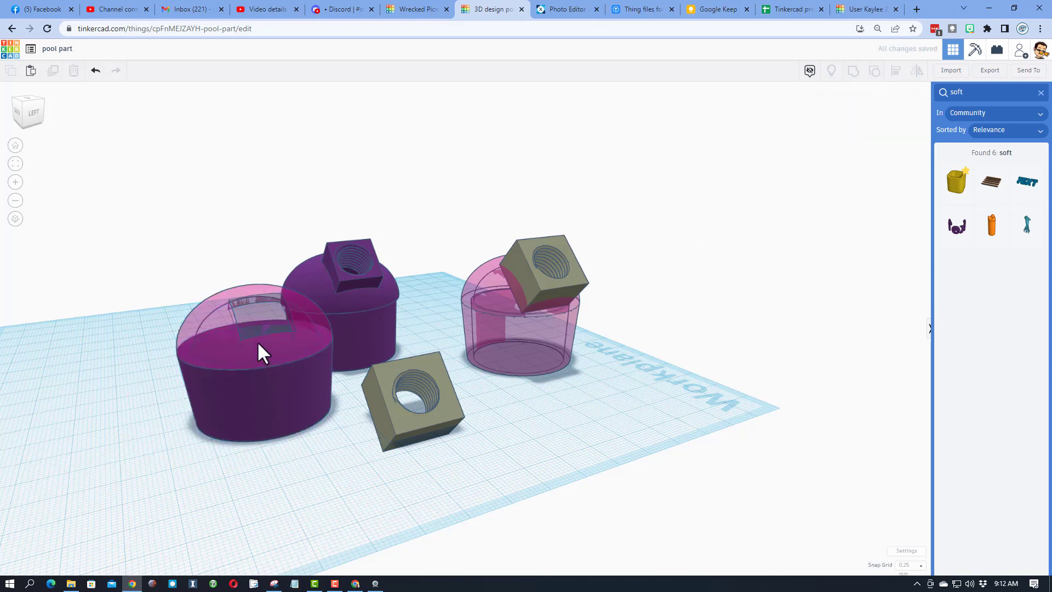
click(258, 344)
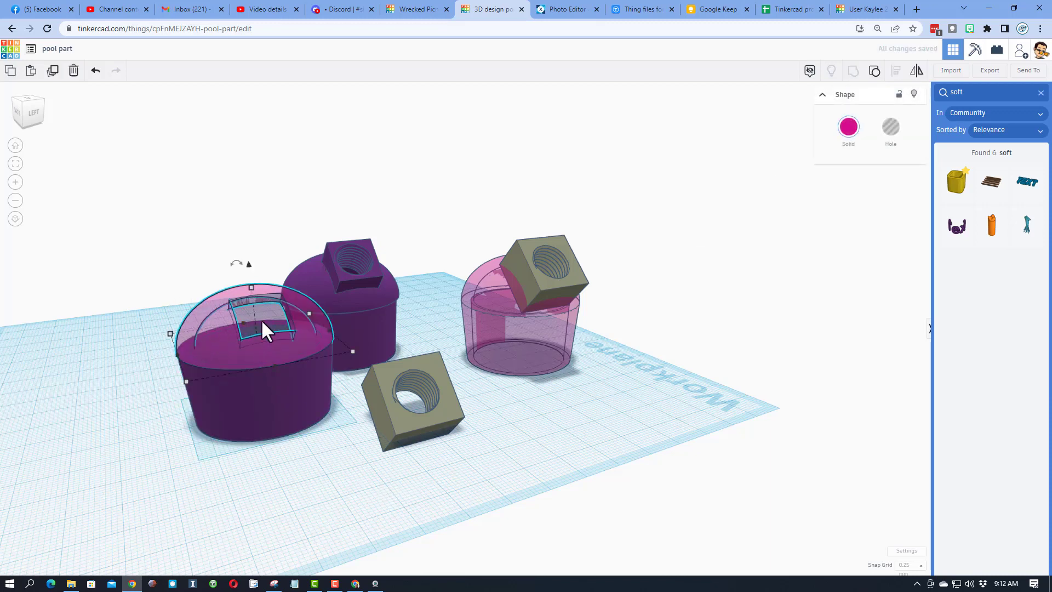
click(914, 95)
click(291, 409)
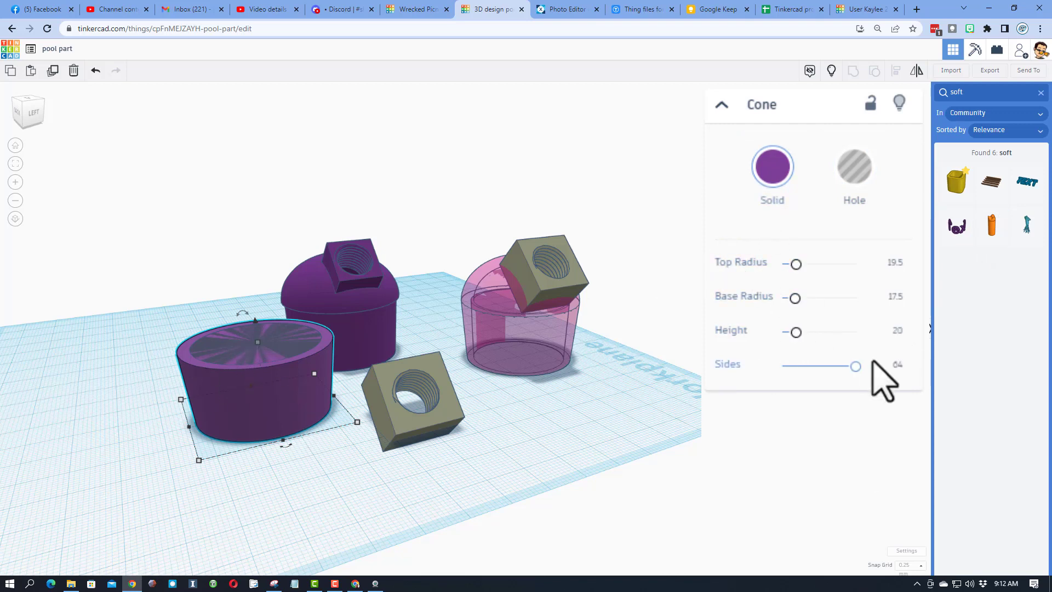
click(899, 332)
text(50)
key(Return)
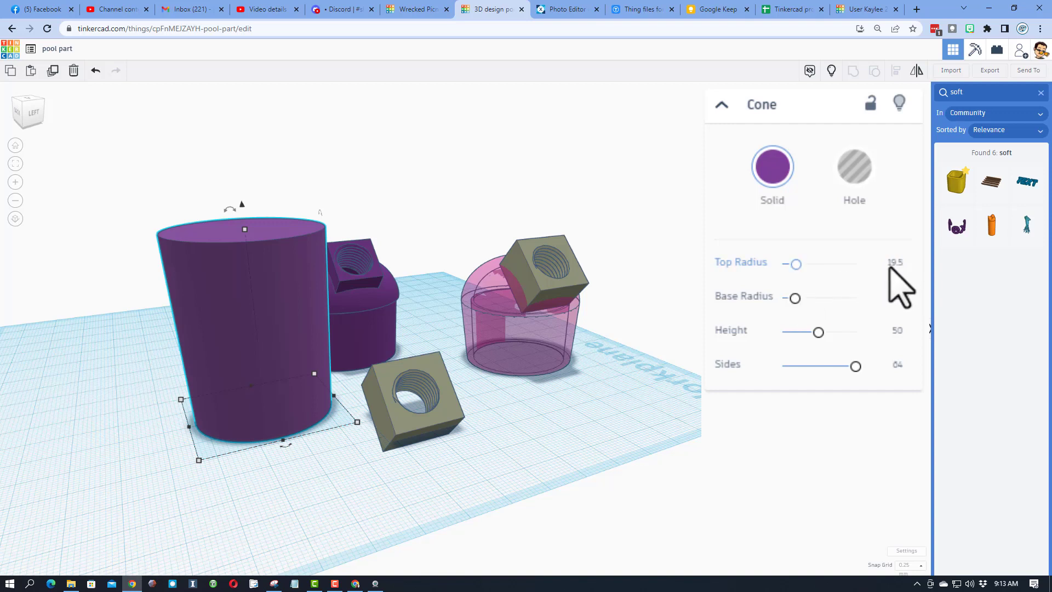
Give the solid cone a top radius of 20.5 and a base radius of 18
click(896, 265)
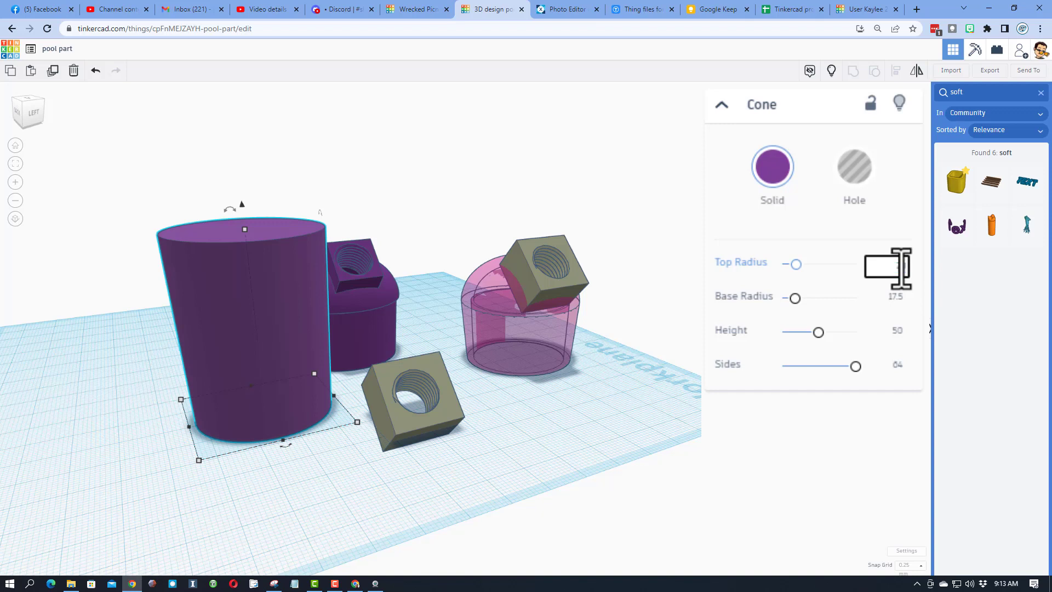
text(20.5)
key(Return)
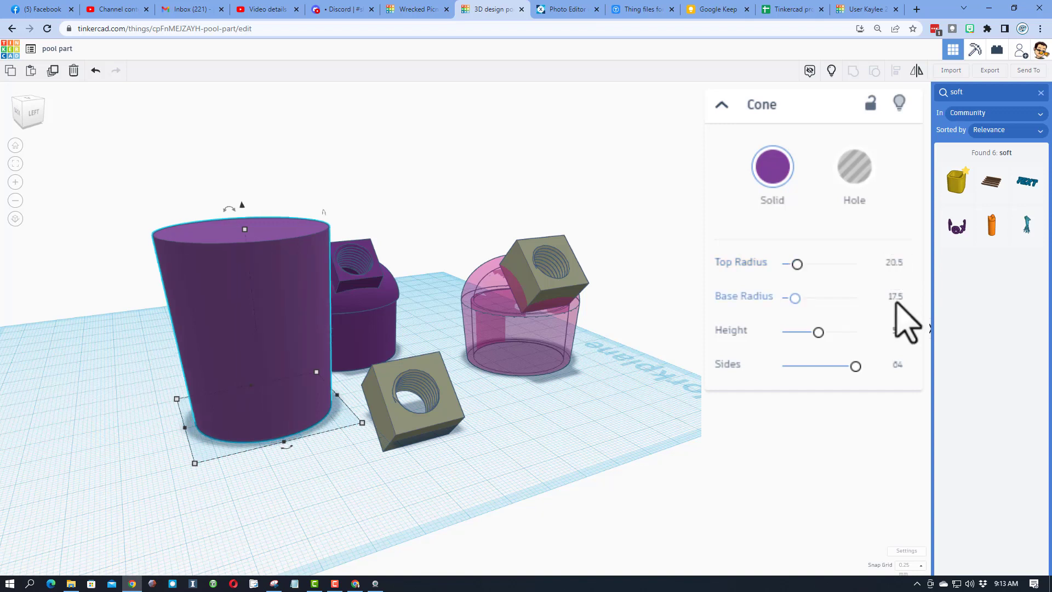
click(896, 299)
text(18)
key(Return)
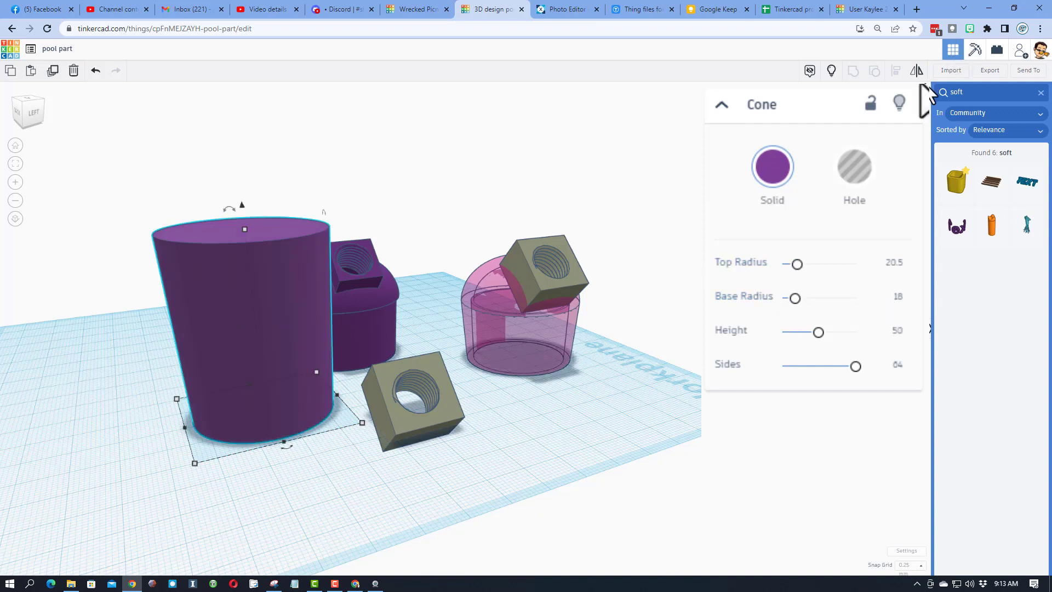
Hide the solid cone and set the inner hole cone's height to 50
click(900, 103)
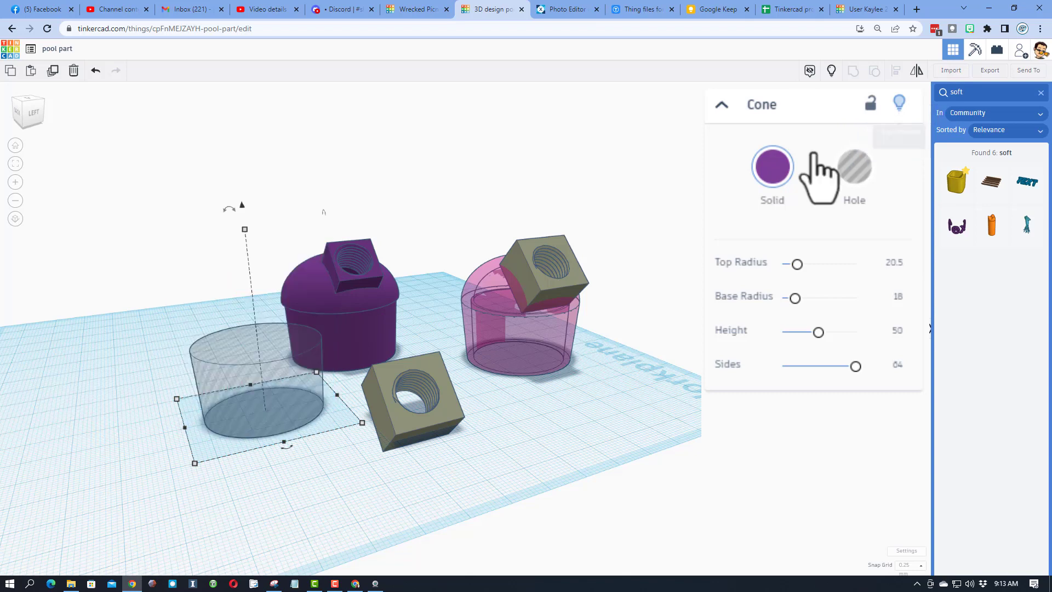
click(259, 387)
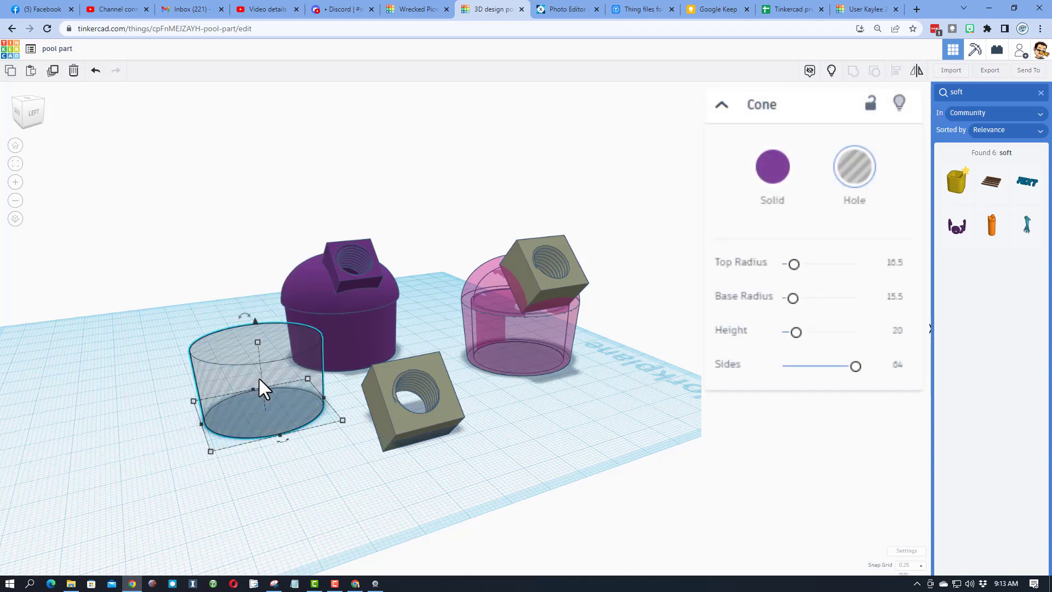
click(902, 332)
text(50)
key(Return)
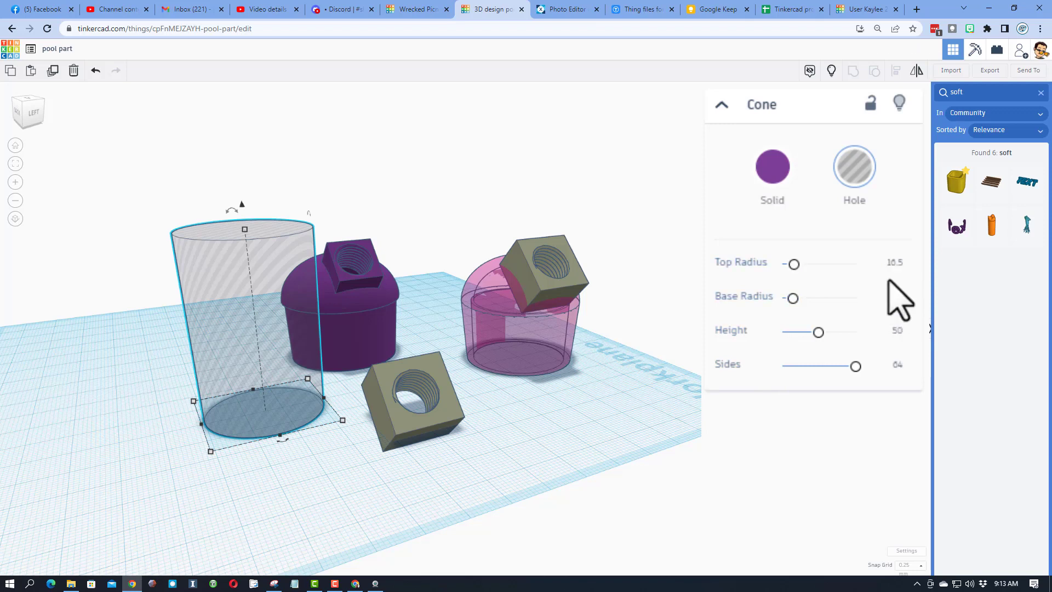
click(831, 76)
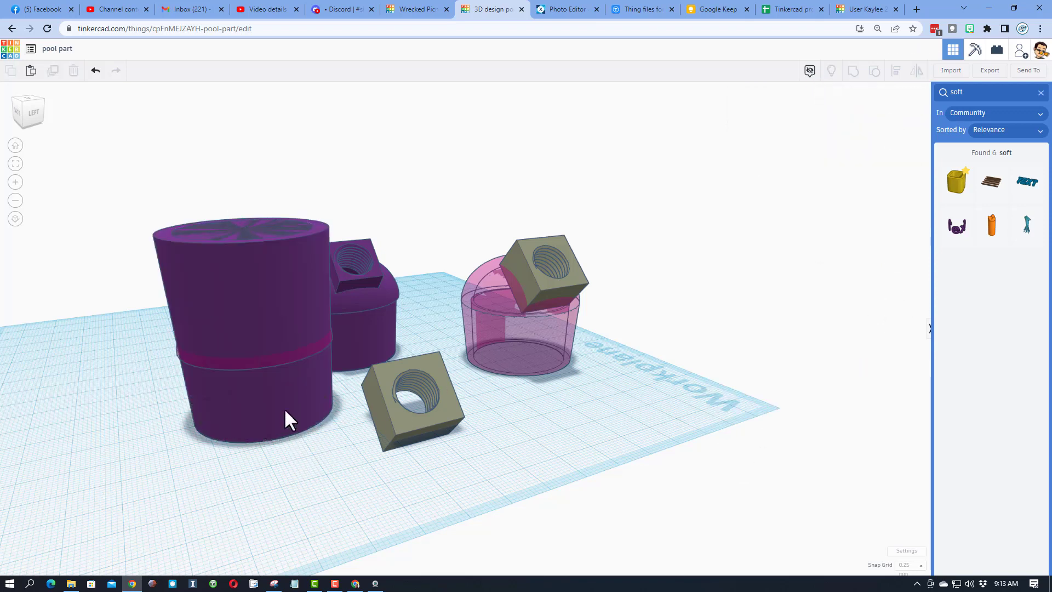
Hide the magenta band and set the purple cone's base radius to 19
click(189, 360)
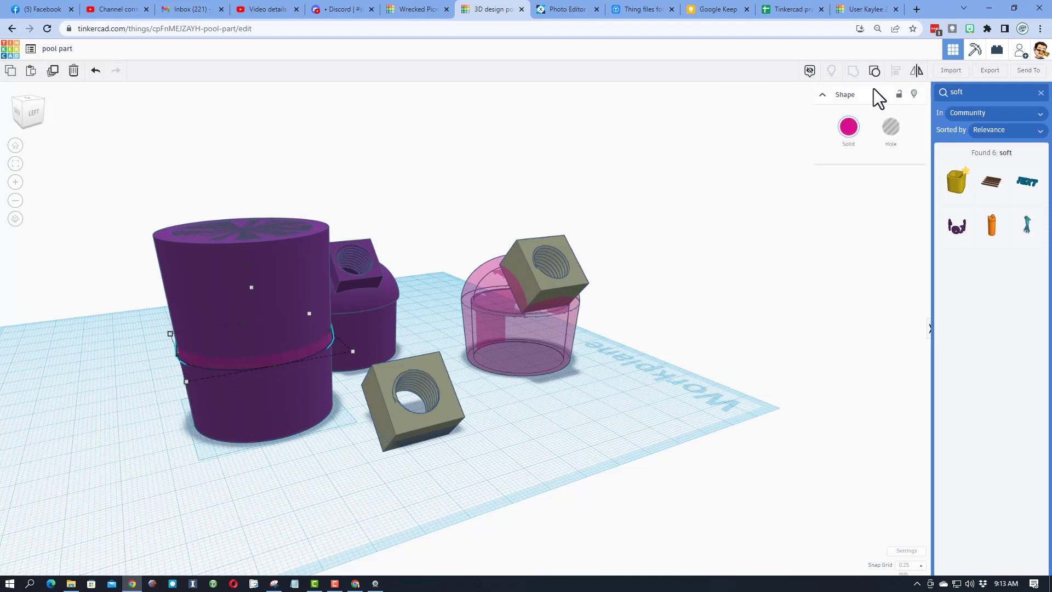
click(913, 94)
right_drag(356, 192, 220, 227)
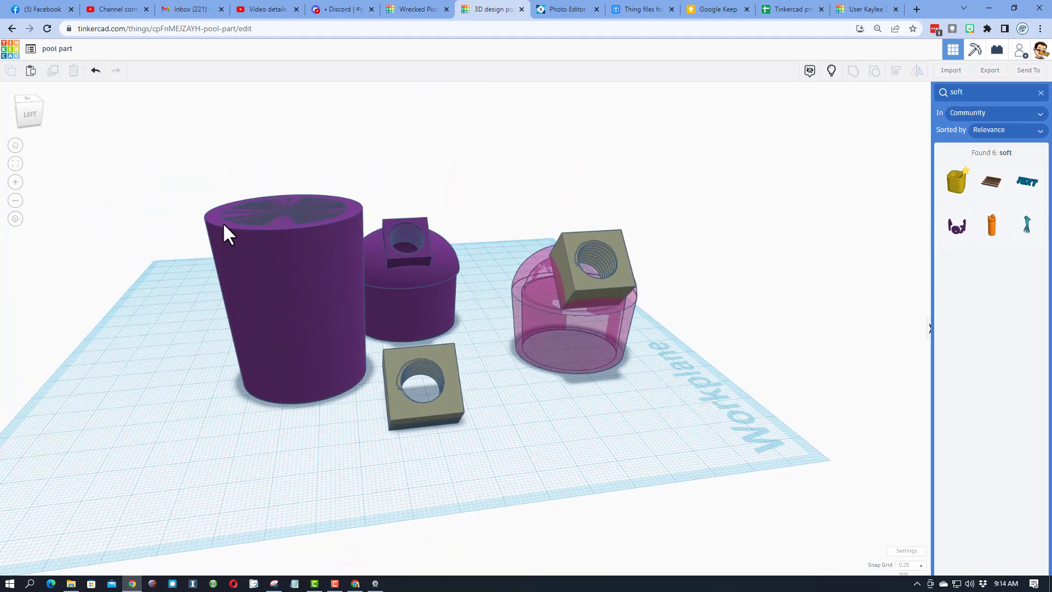
click(223, 222)
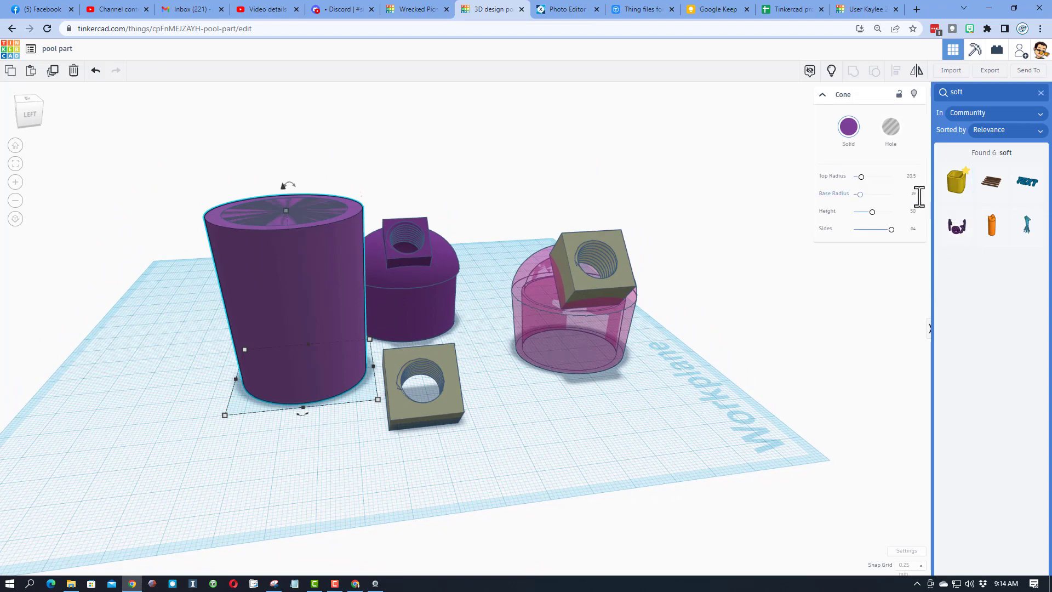
key(Return)
click(268, 417)
Box-select the purple cone with its cone hole and group them into a hollow tube
right_drag(328, 458, 292, 448)
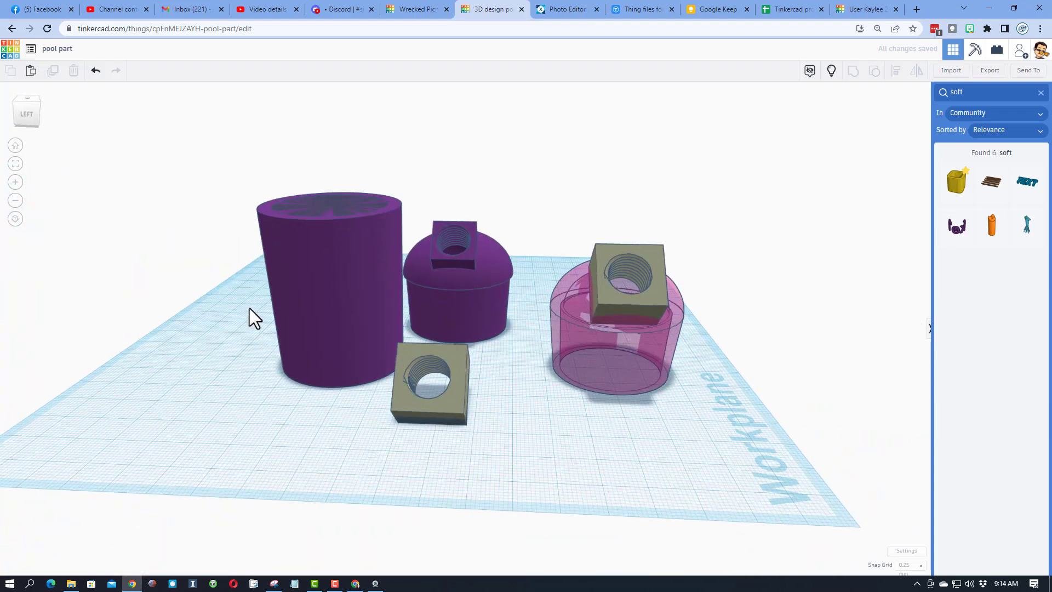
drag(224, 177, 298, 246)
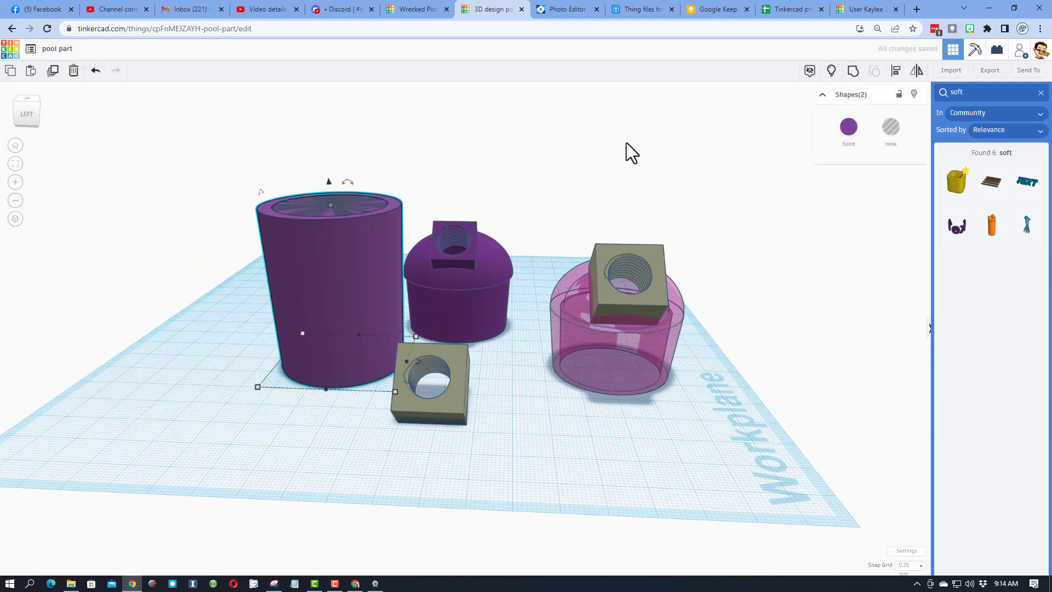
click(855, 72)
click(296, 362)
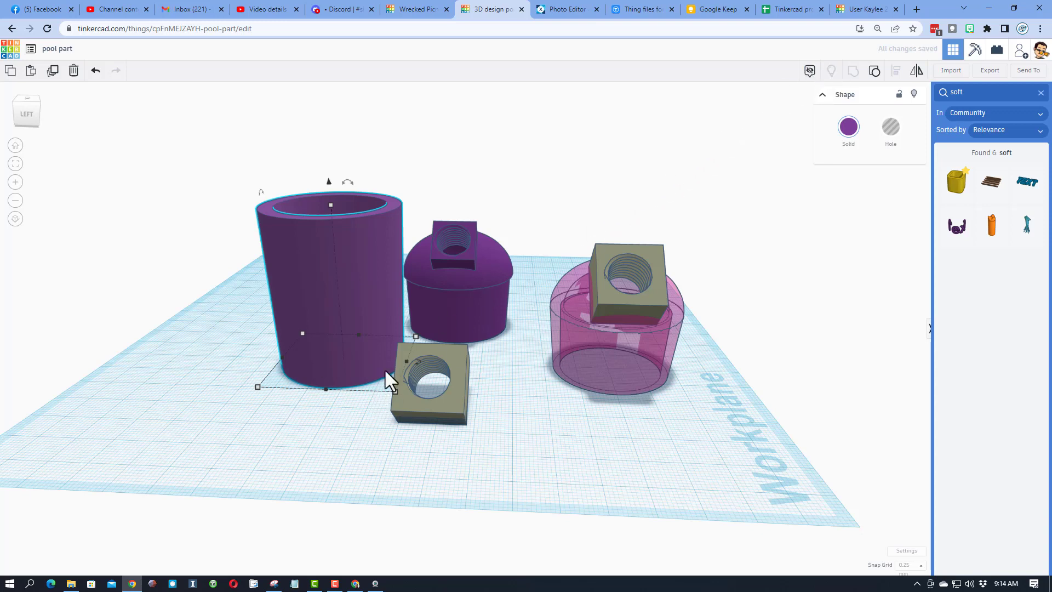
shift+click(294, 360)
click(307, 314)
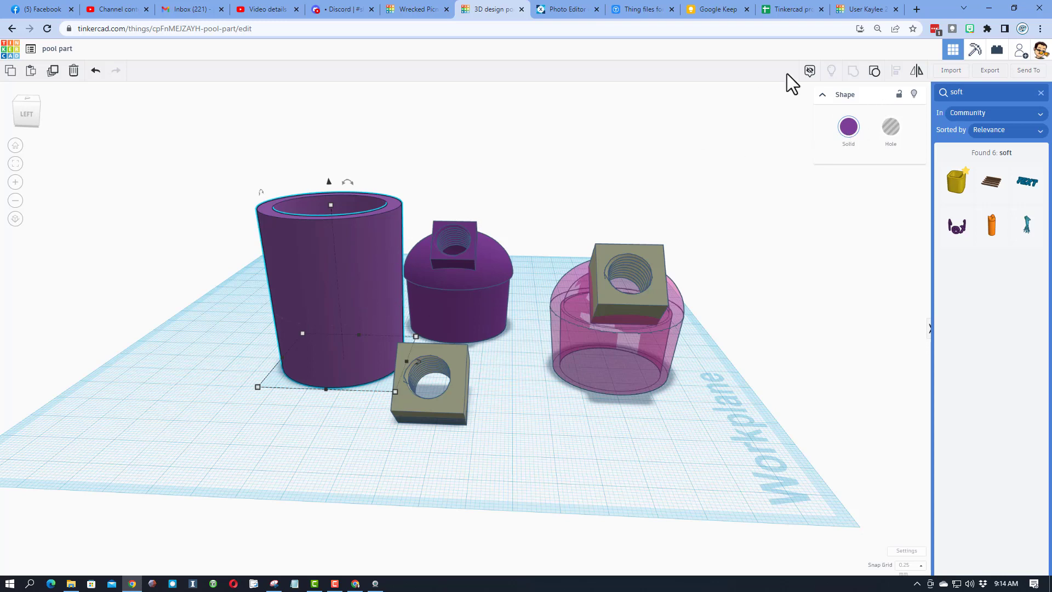
Place a workplane on the tall cylinder's top rim and drop the pink half-sphere onto it with D
click(1041, 92)
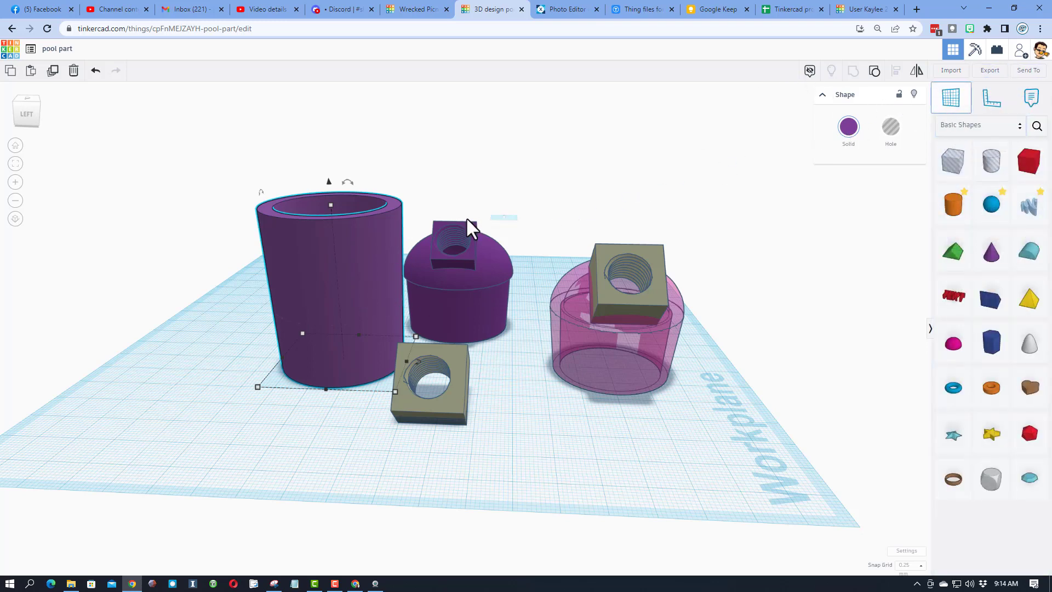
click(383, 210)
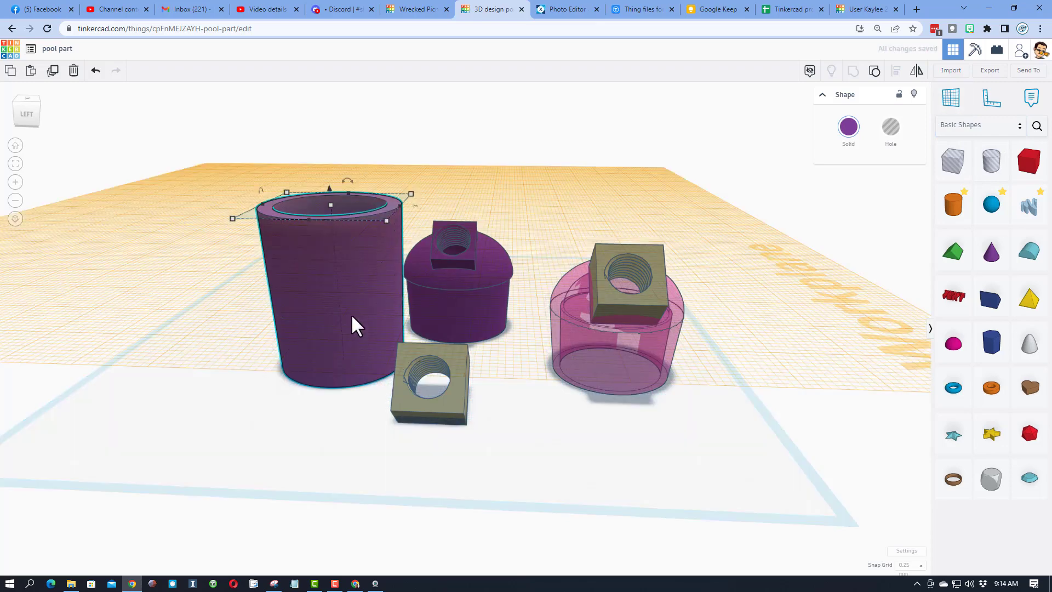
click(913, 95)
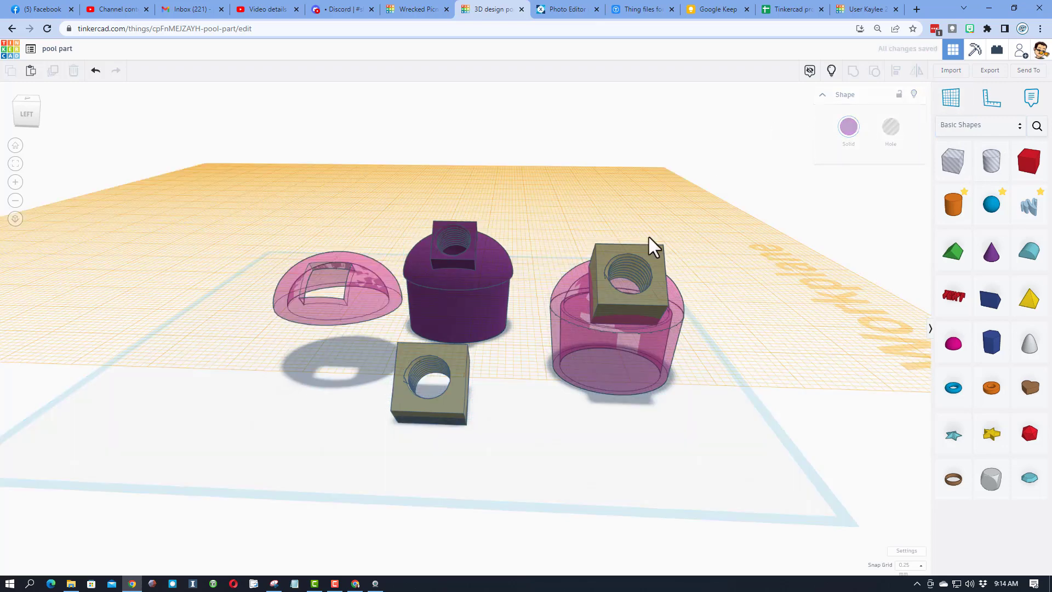
click(340, 318)
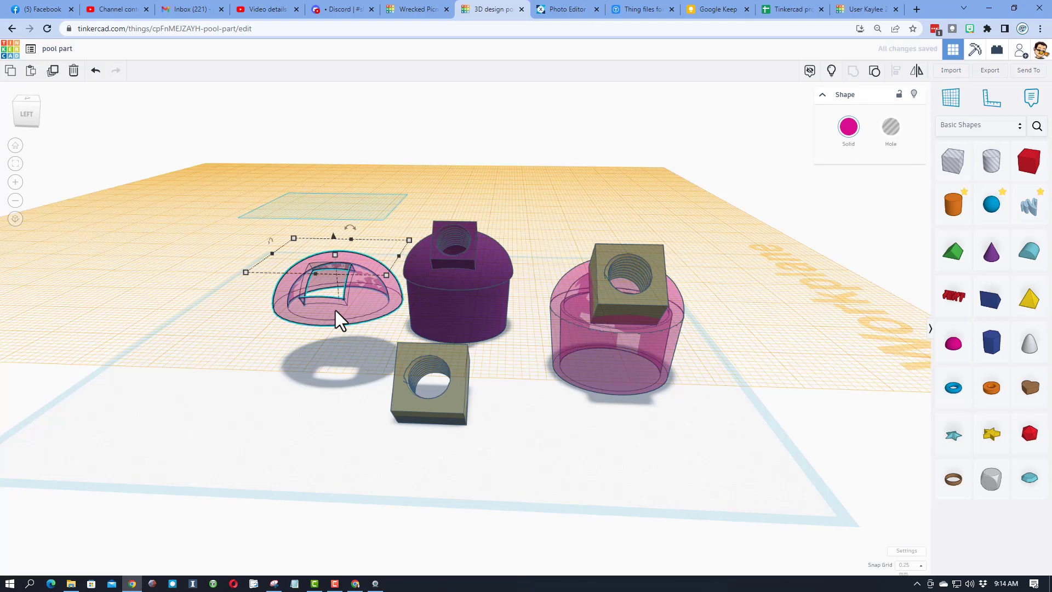
key(d)
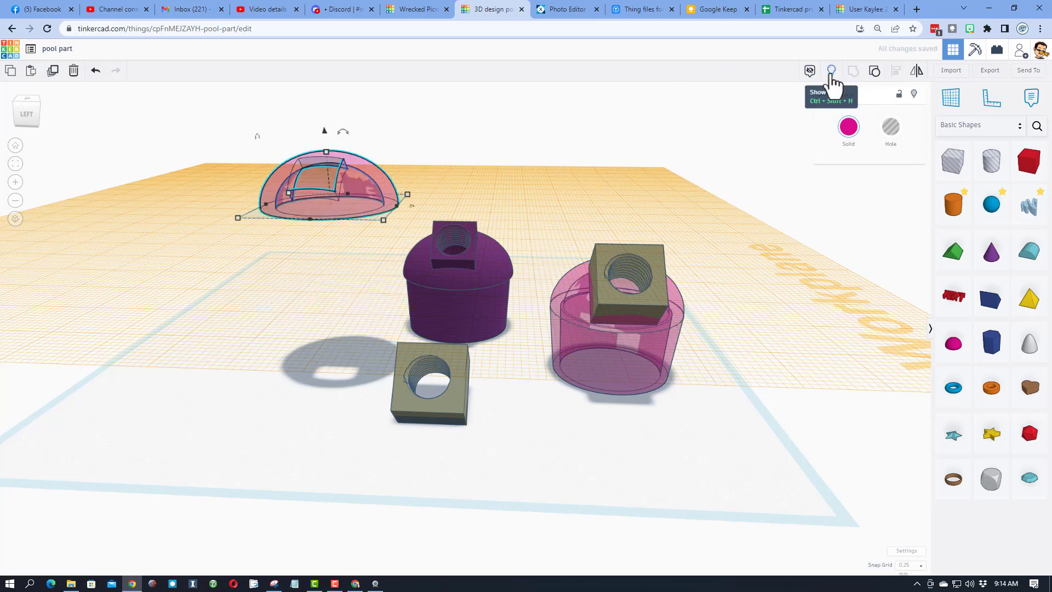
Show all hidden shapes again and inspect the dome sitting on the cylinder
click(832, 71)
click(205, 321)
key(f)
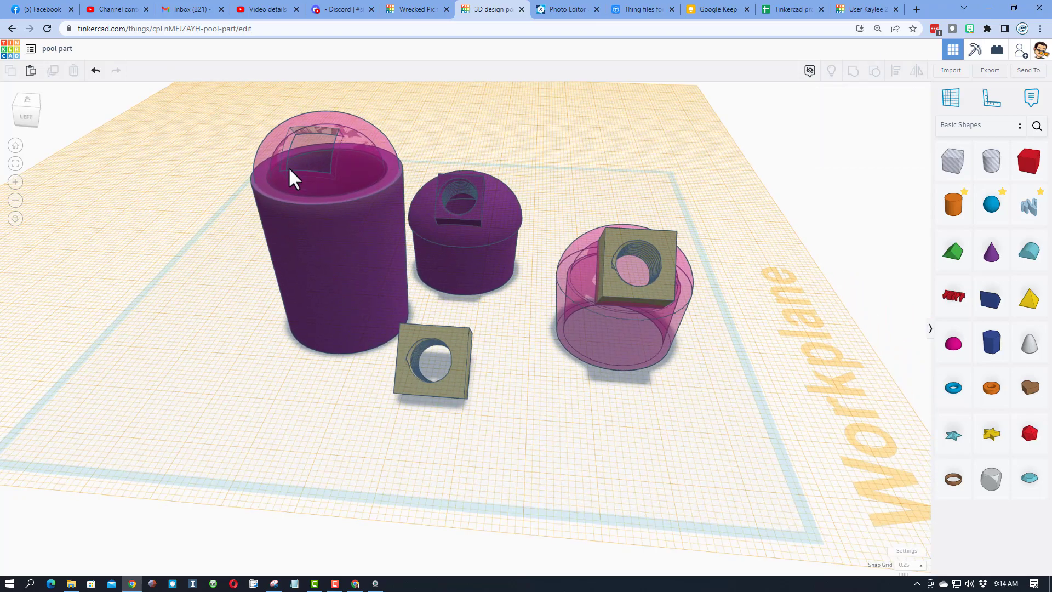
right_drag(265, 190, 251, 252)
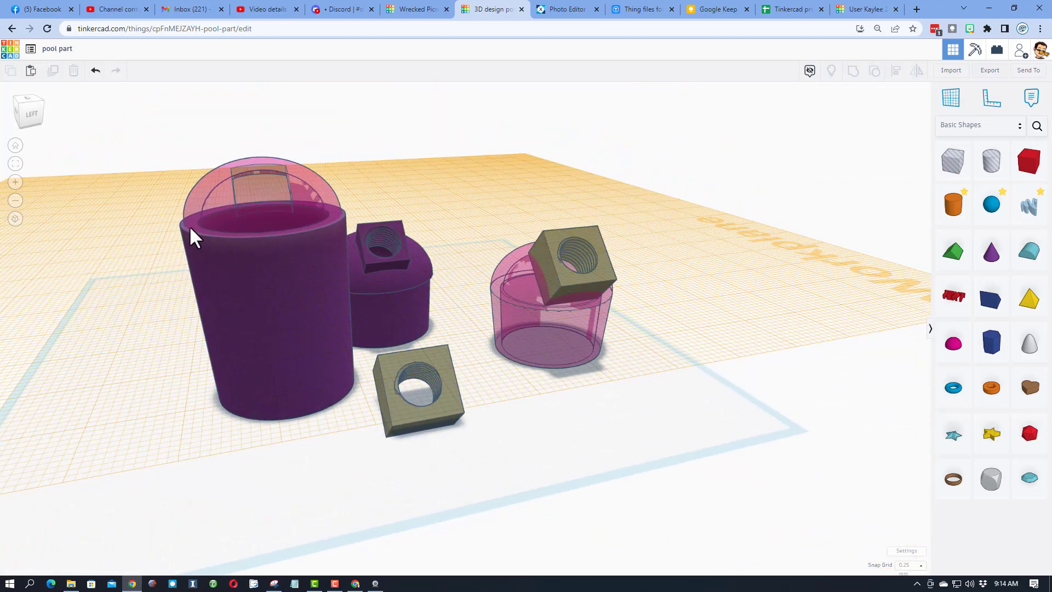
right_drag(291, 231, 313, 261)
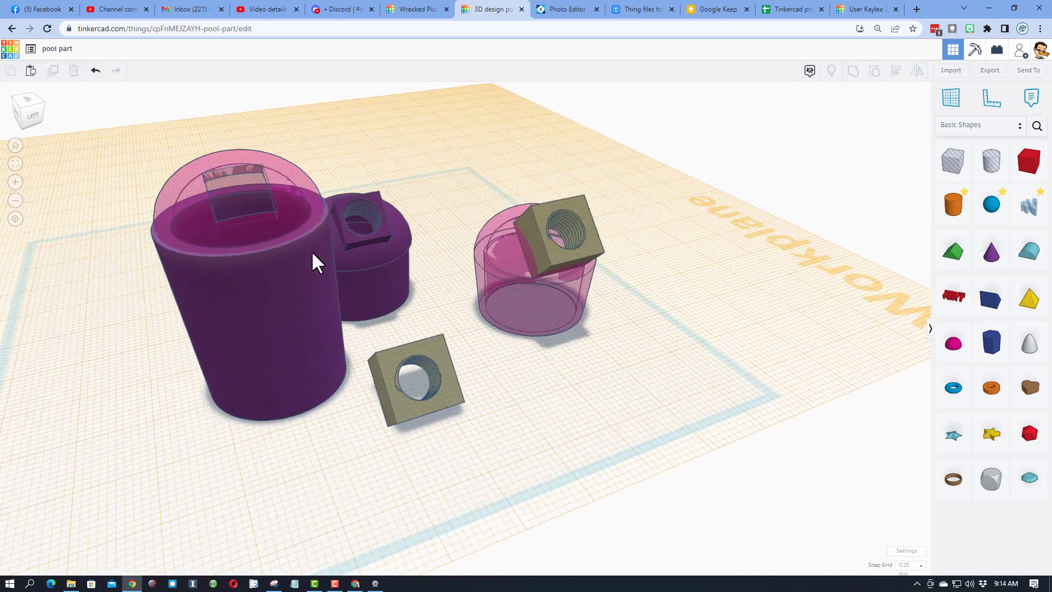
Align the square threaded nut centred on the pink dome along both axes
click(404, 361)
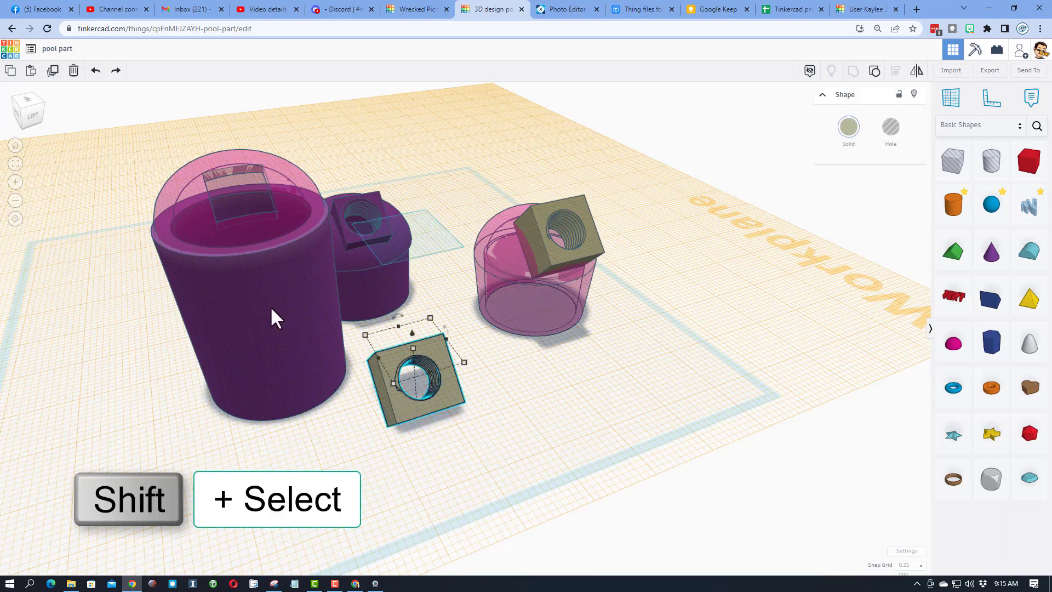
shift+click(195, 204)
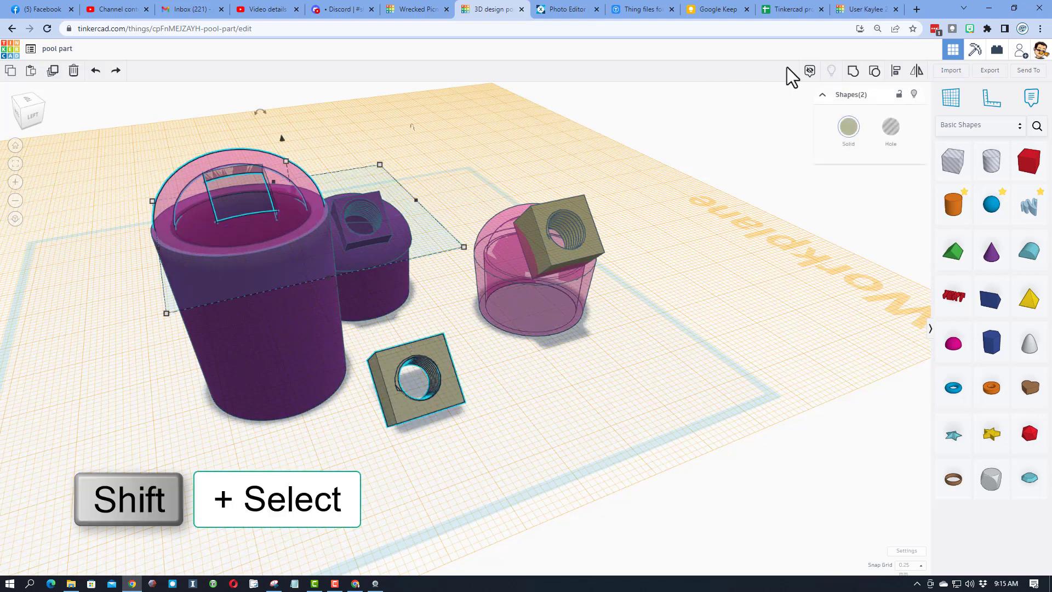
click(901, 70)
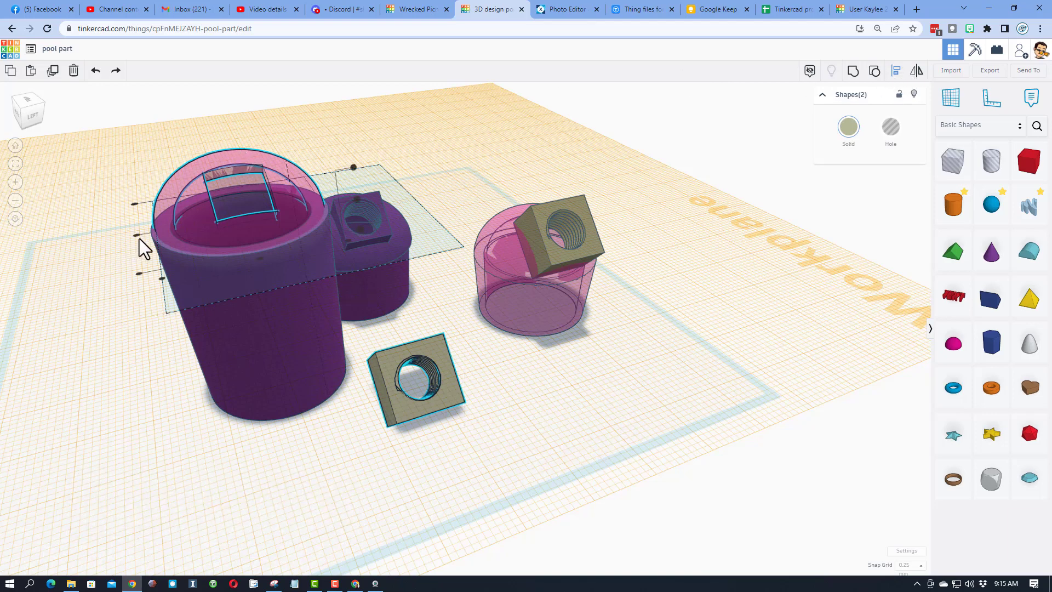
click(137, 236)
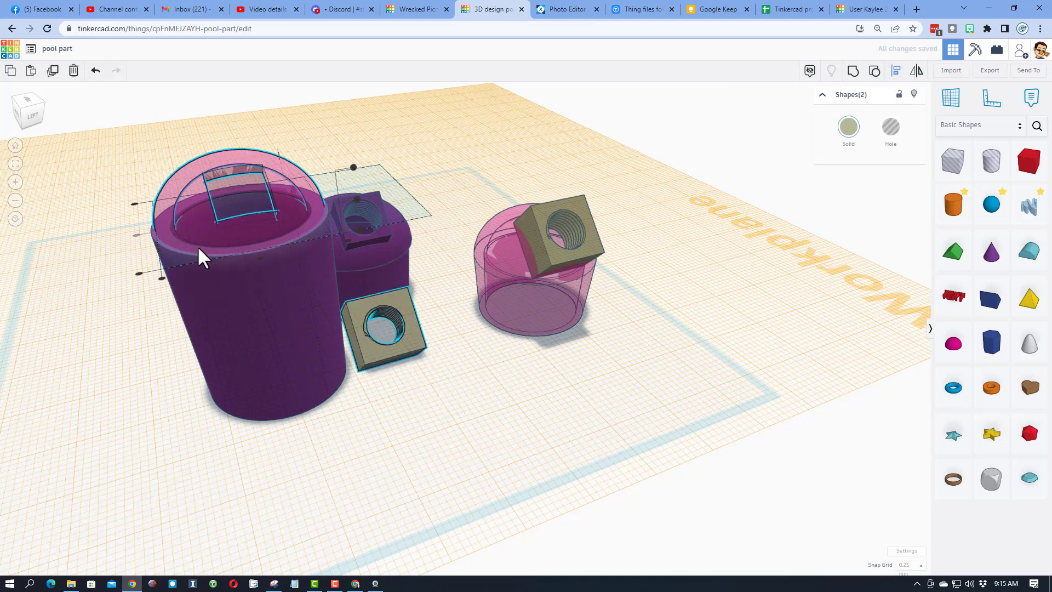
click(260, 259)
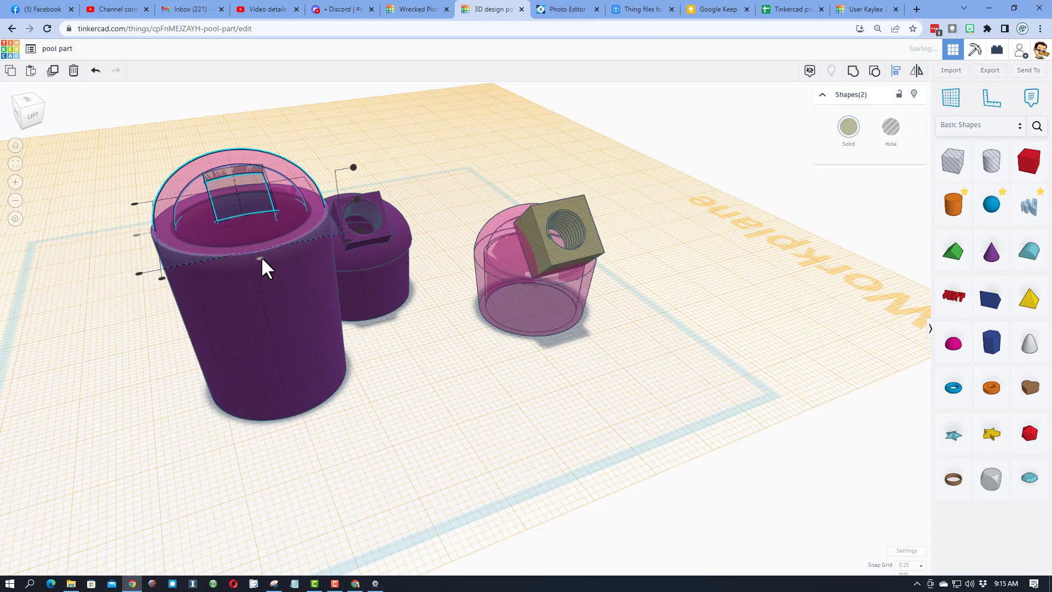
click(354, 168)
click(350, 160)
right_drag(351, 159, 296, 359)
Nudge the nut sideways and forward with the arrow keys and raise it three Ctrl+Up steps
click(277, 361)
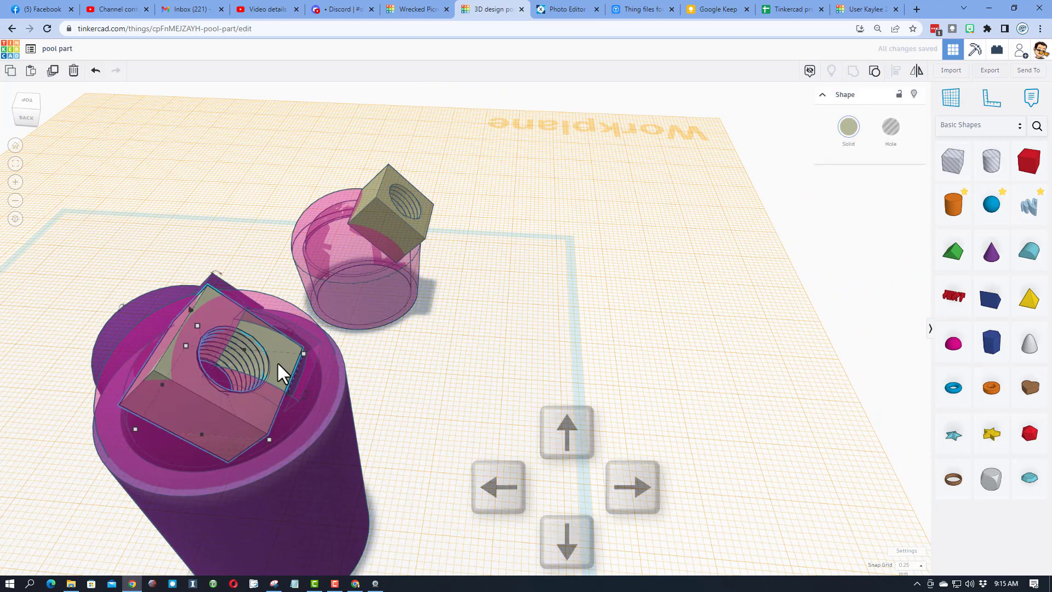
key(Right)
key(Right)
key(Right)
key(Right)
key(Right)
key(Right)
key(Right)
key(Right)
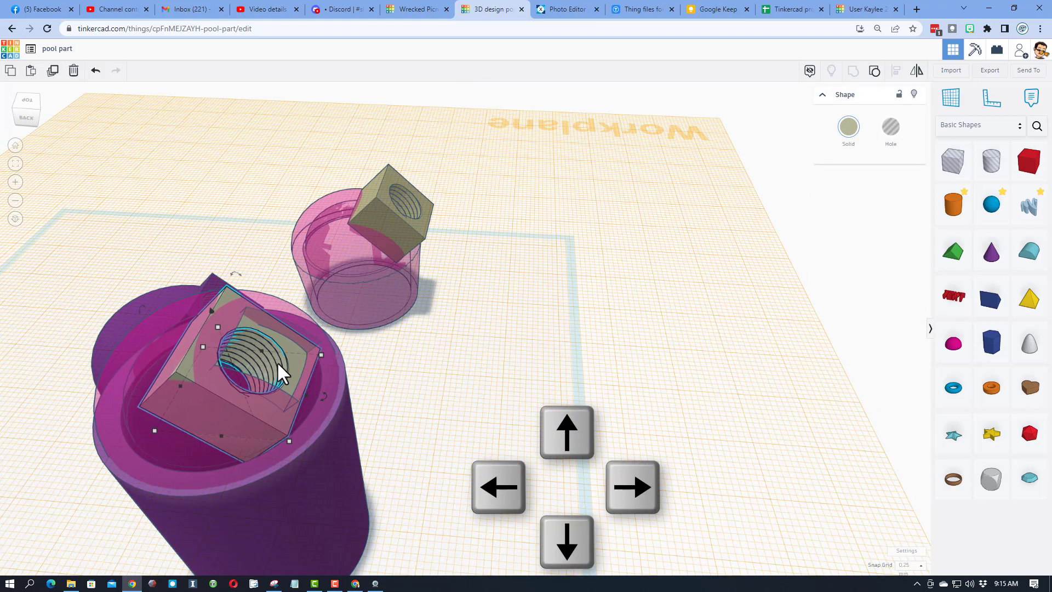
key(ctrl+Up)
key(ctrl+Up)
key(ctrl+Up)
key(ctrl+Up)
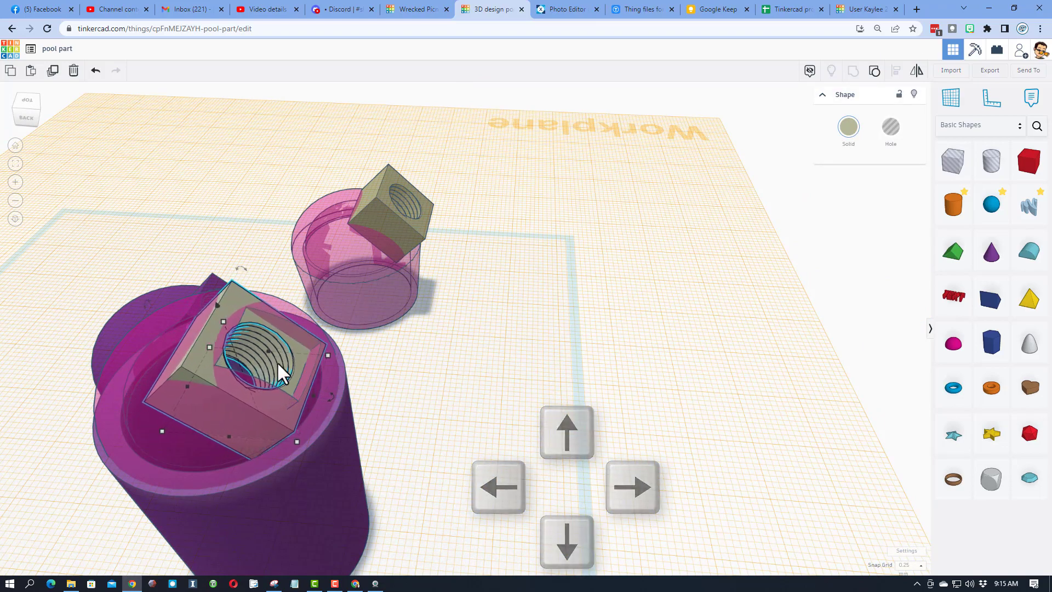
key(Right)
key(Right)
key(Right)
key(Right)
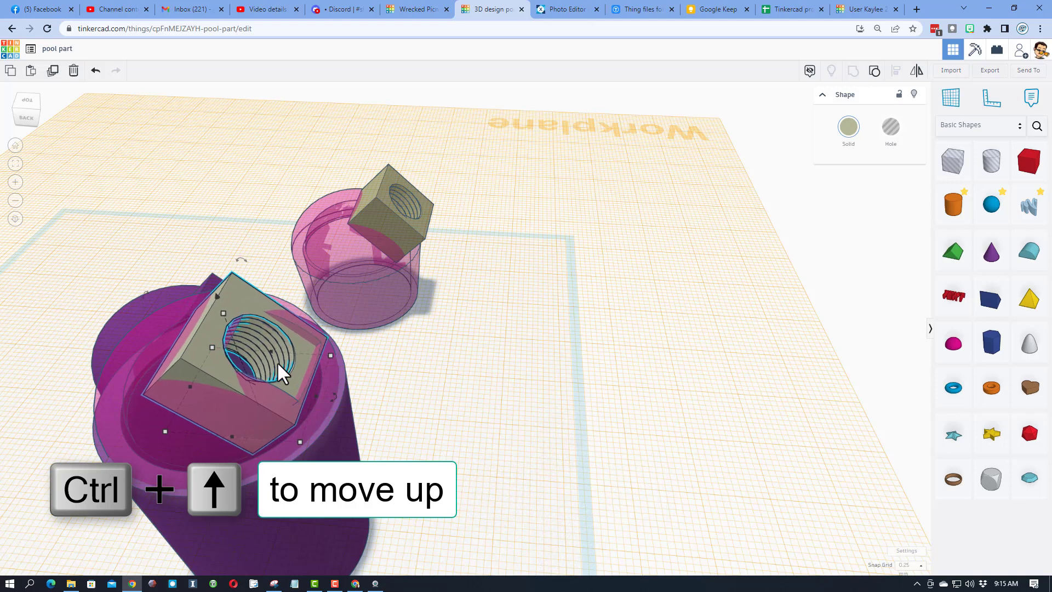
key(ctrl+Up)
key(ctrl+Up)
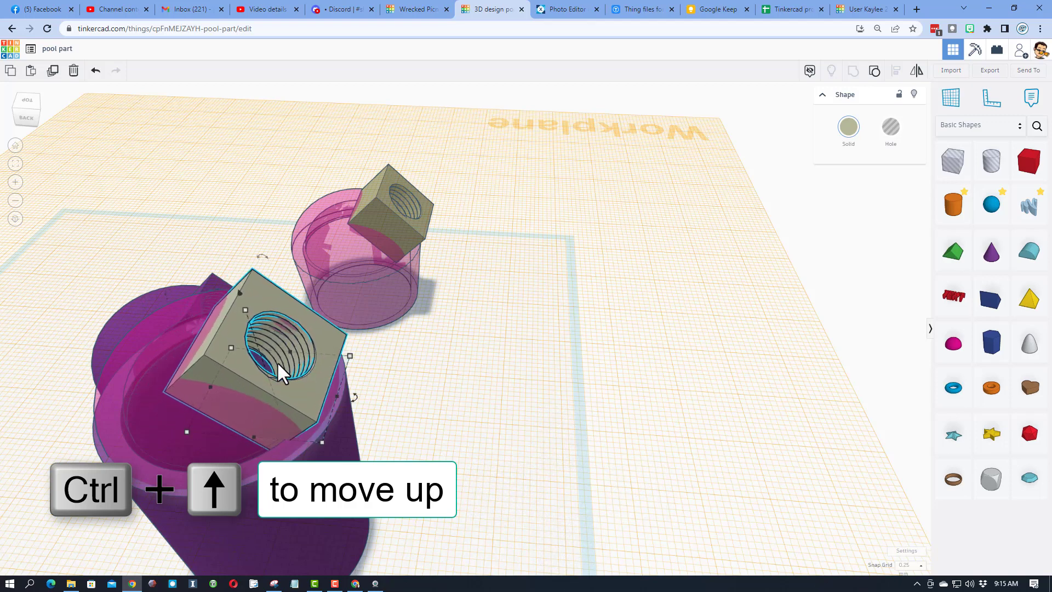
key(ctrl+Up)
key(ctrl+Up)
key(ctrl+Up)
key(ctrl+Up)
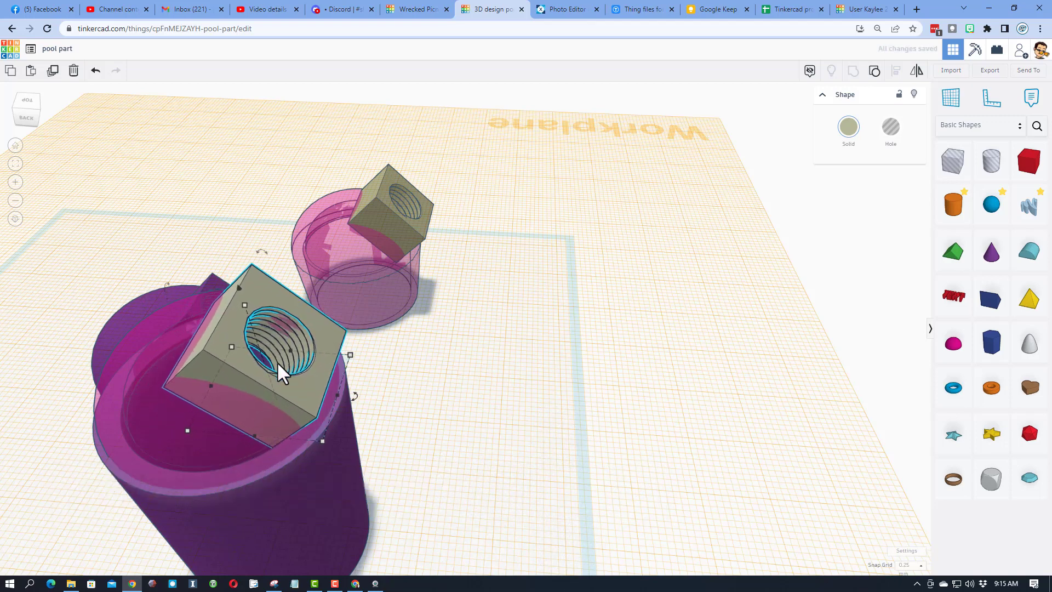
key(Down)
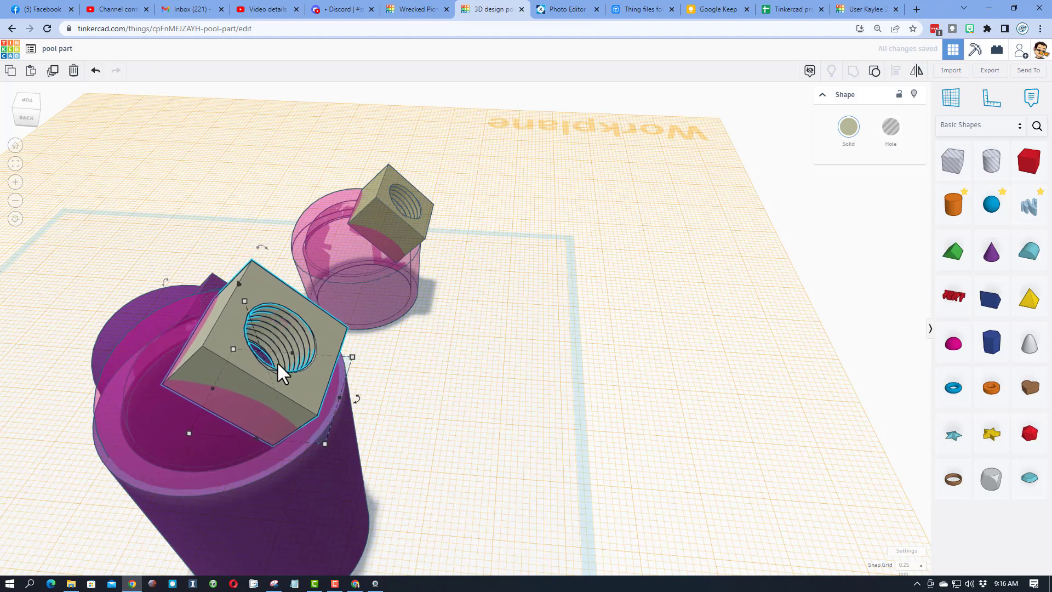
right_drag(277, 361, 540, 314)
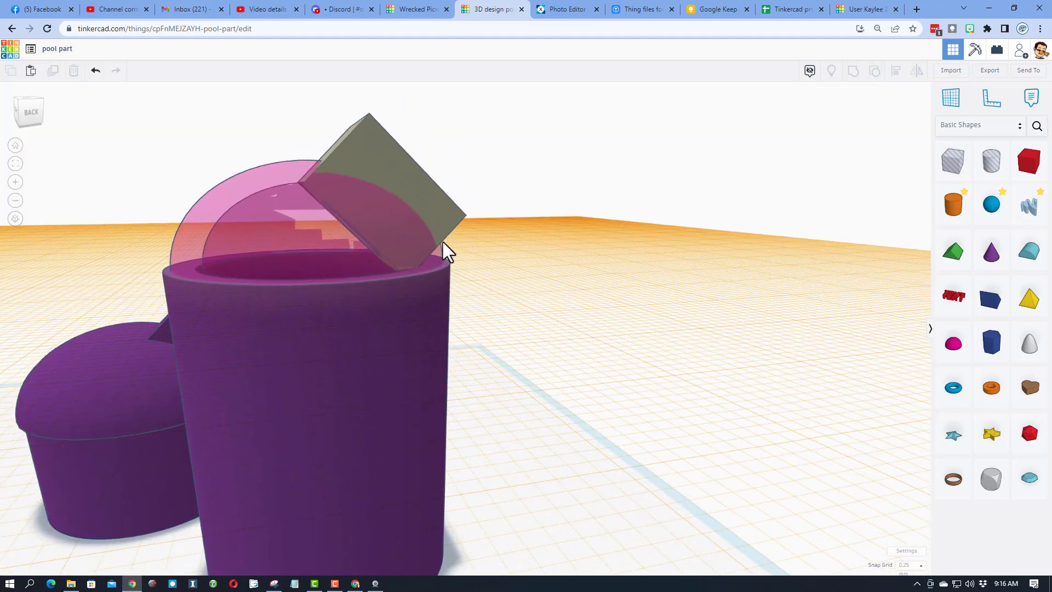
click(427, 224)
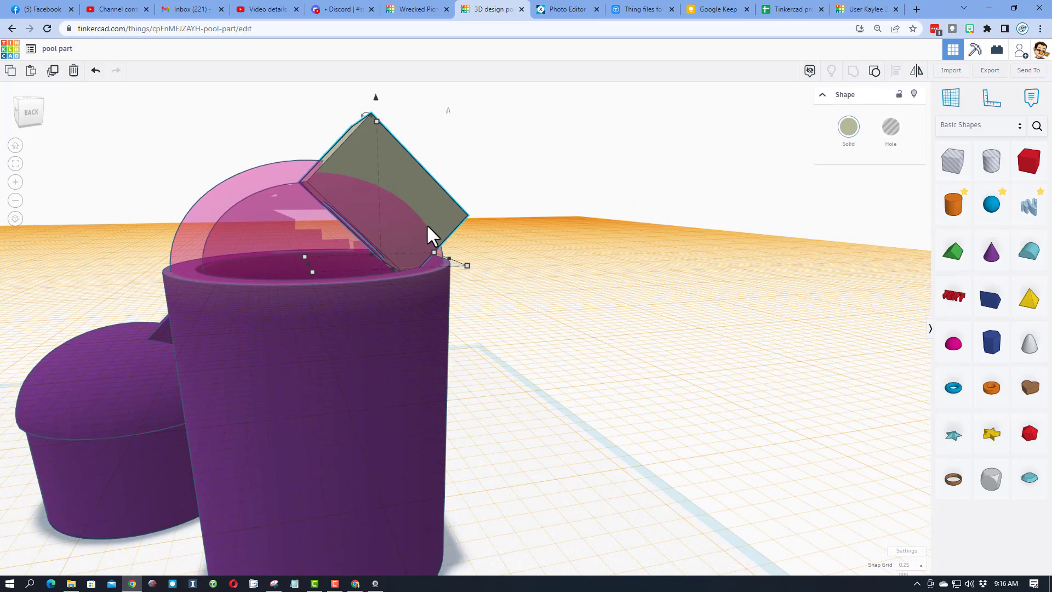
key(Right)
key(Right)
key(Right)
key(Right)
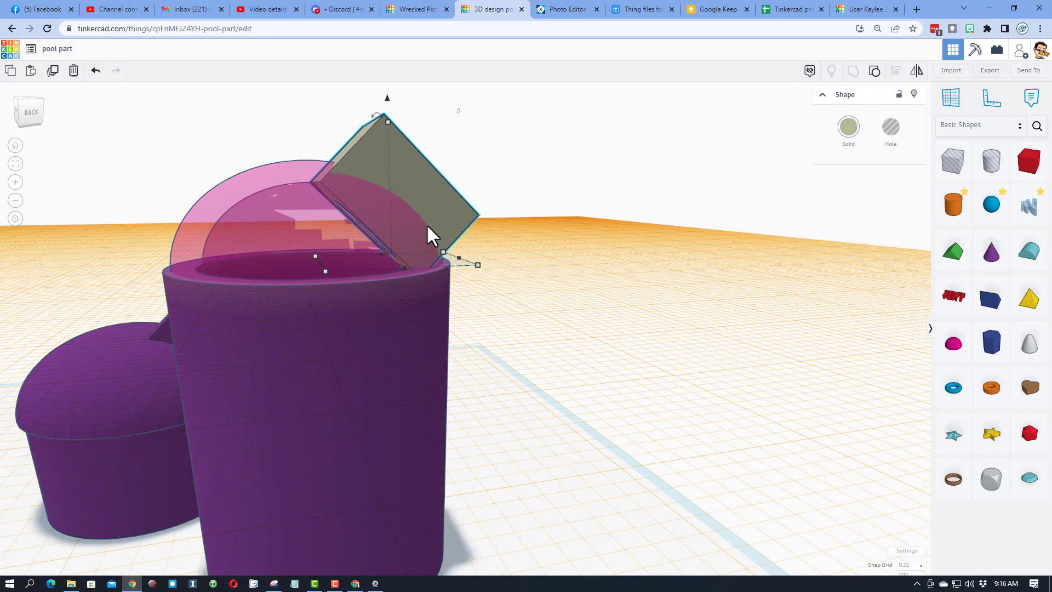
key(Right)
key(Right)
Add the cylinder top to the nut selection for aligning, then select only the tall cylinder
right_drag(426, 224, 170, 229)
scroll(539, 327, down, 5)
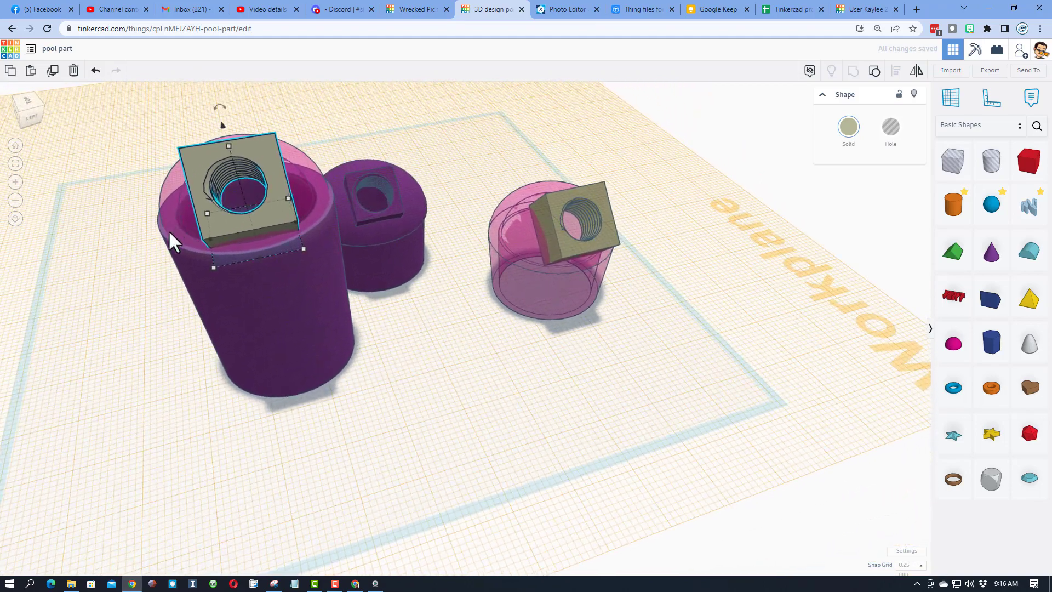
shift+click(172, 215)
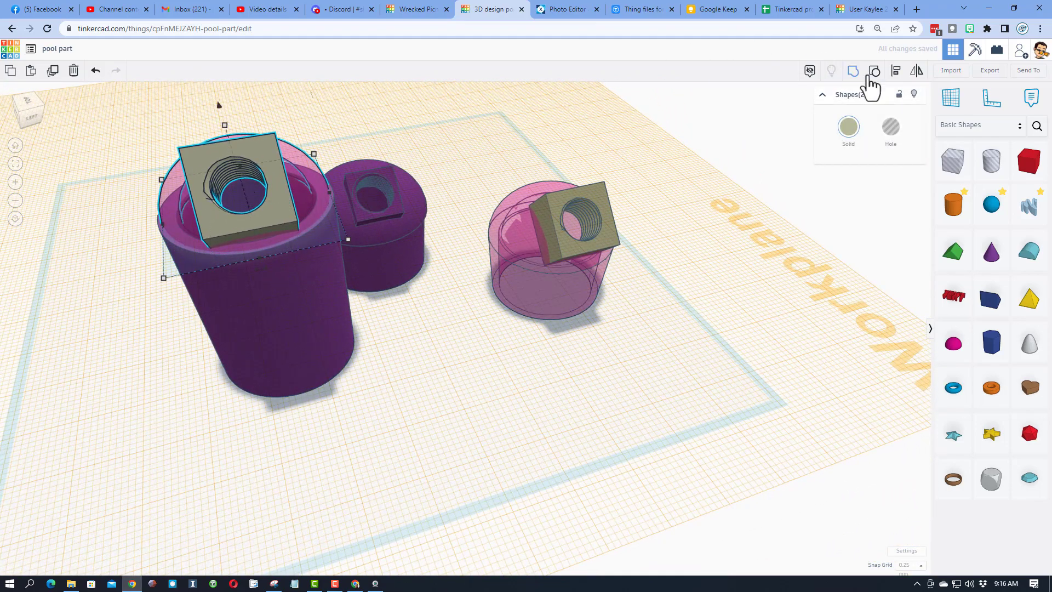
click(895, 71)
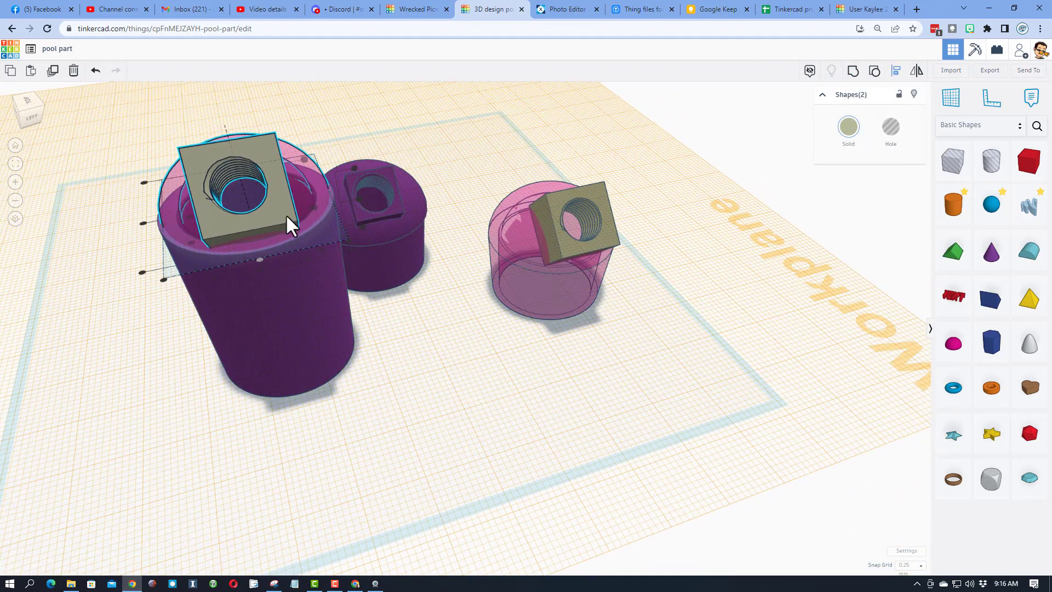
click(262, 268)
right_drag(321, 387, 376, 404)
Hide the tall cylinder and shift the nut inside the dome one Ctrl+Down step
click(913, 96)
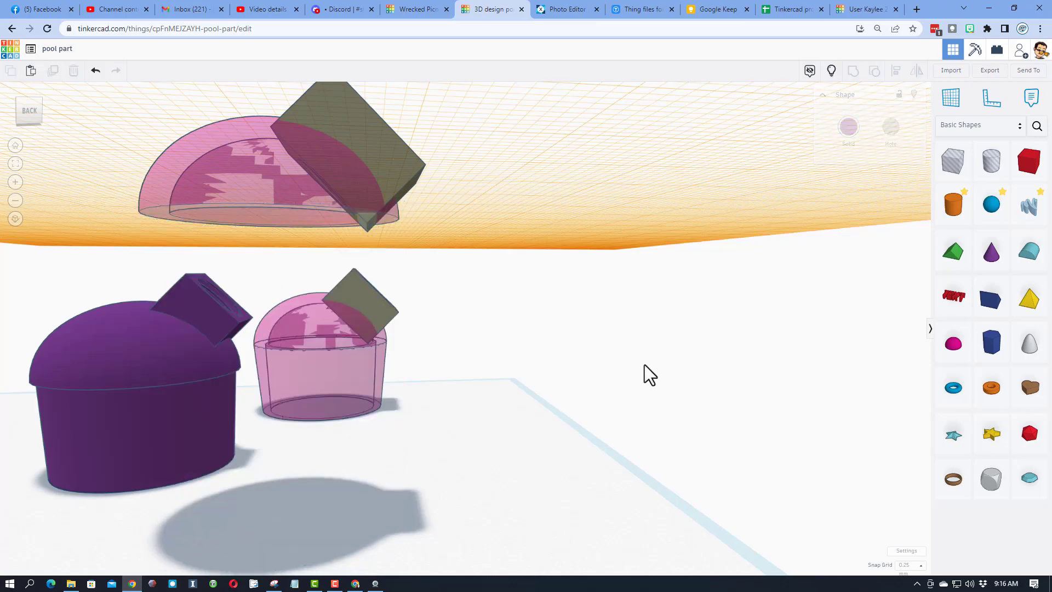
right_drag(632, 387, 614, 352)
right_drag(459, 149, 603, 160)
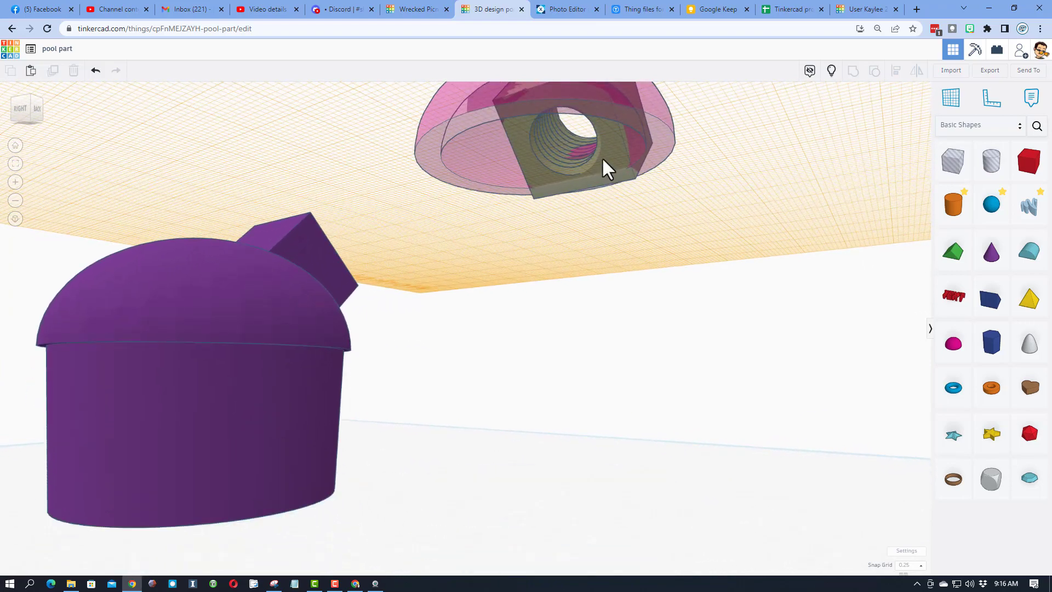
click(602, 160)
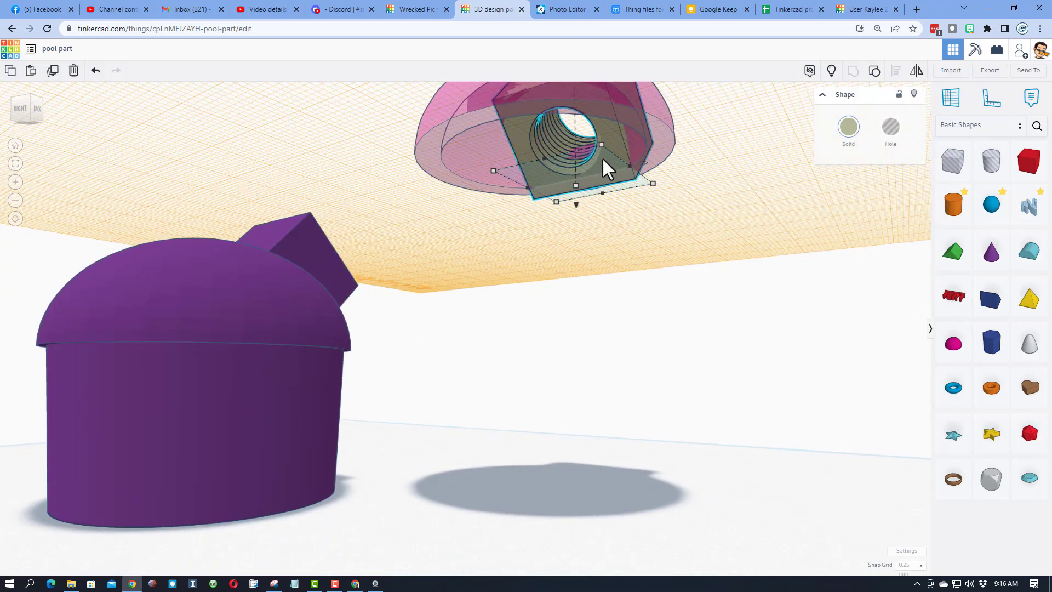
key(ctrl+Down)
key(ctrl+Down)
key(ctrl+Down)
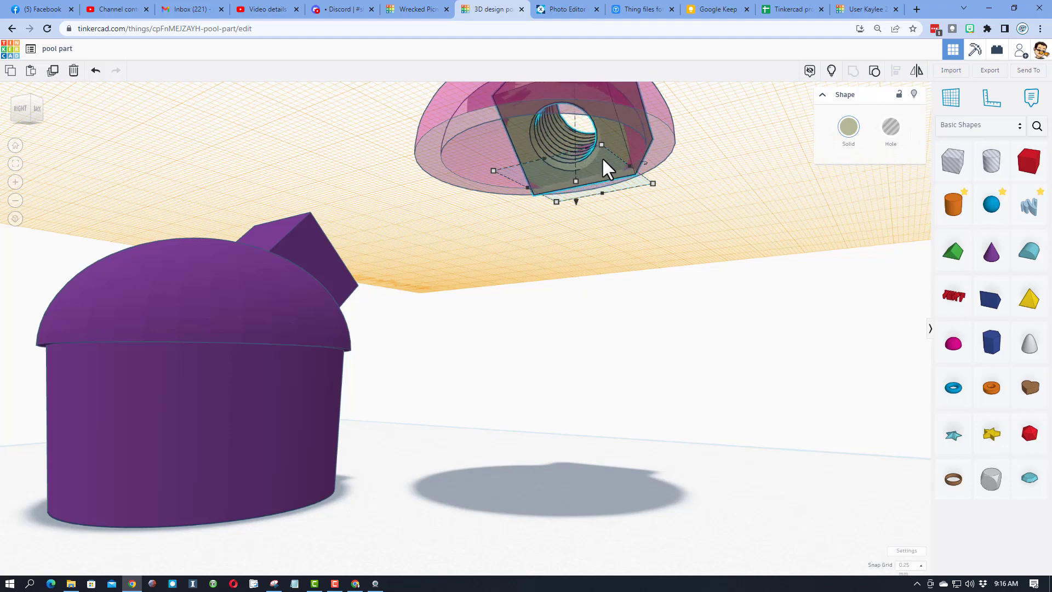
right_drag(601, 157, 367, 312)
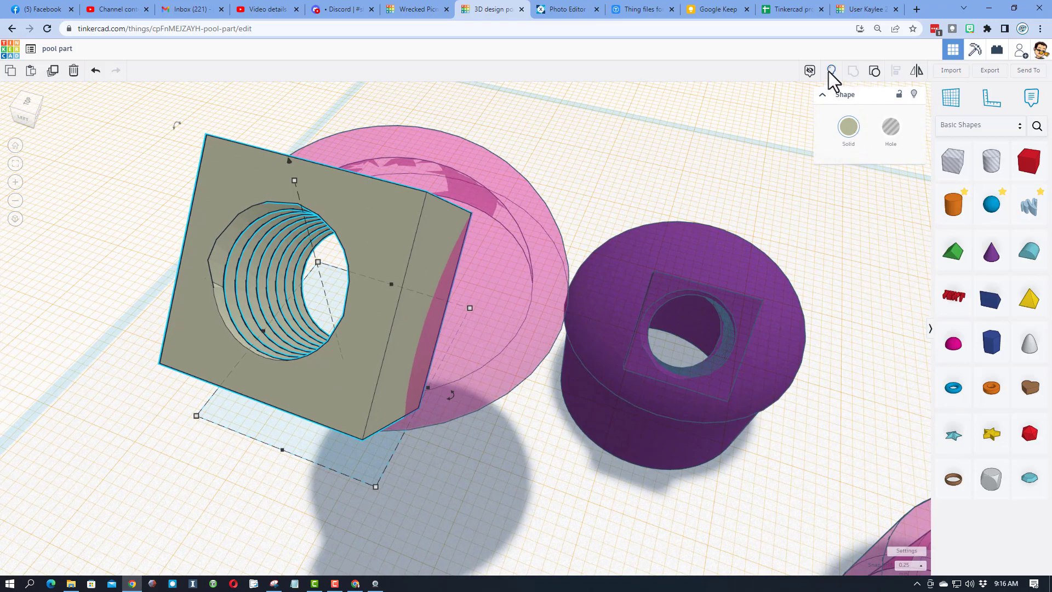
right_drag(657, 274, 457, 425)
Marquee-select the nut and domed cylinder and group them into one grey part
scroll(447, 438, down, 5)
shift+click(448, 437)
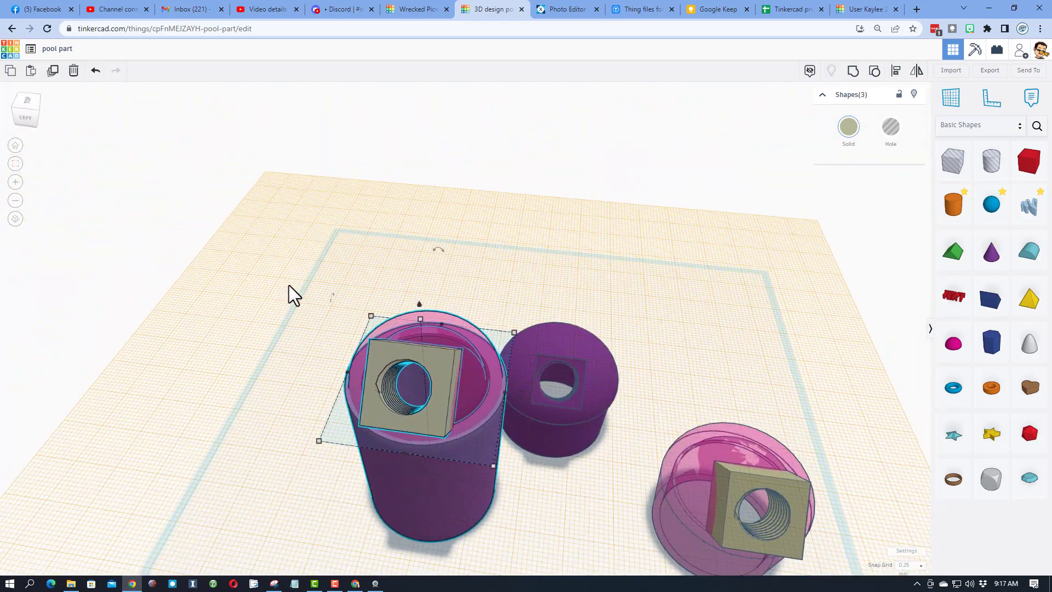
drag(315, 304, 443, 438)
click(853, 72)
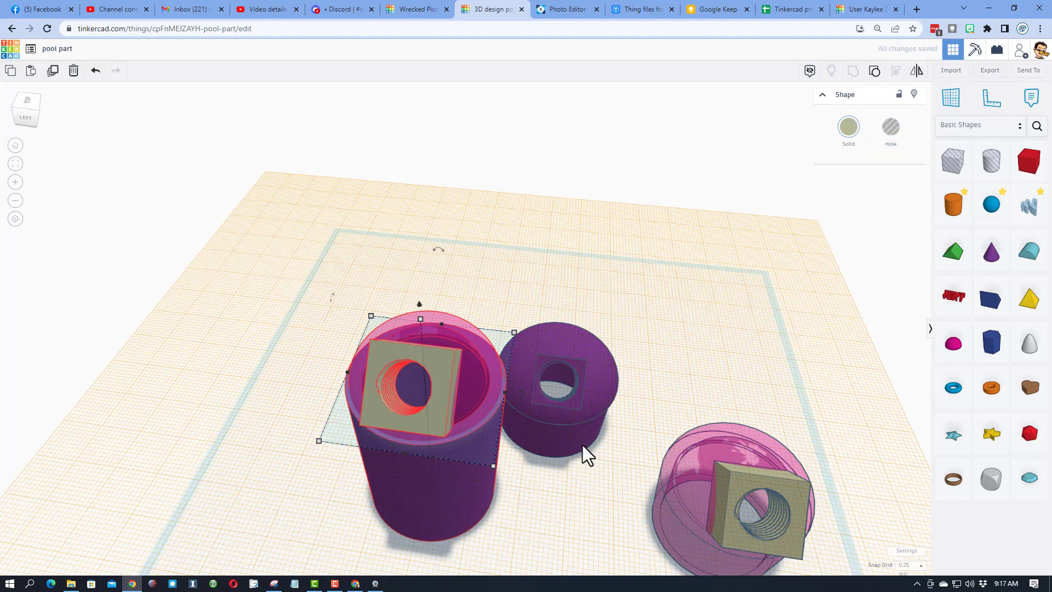
right_drag(564, 459, 497, 428)
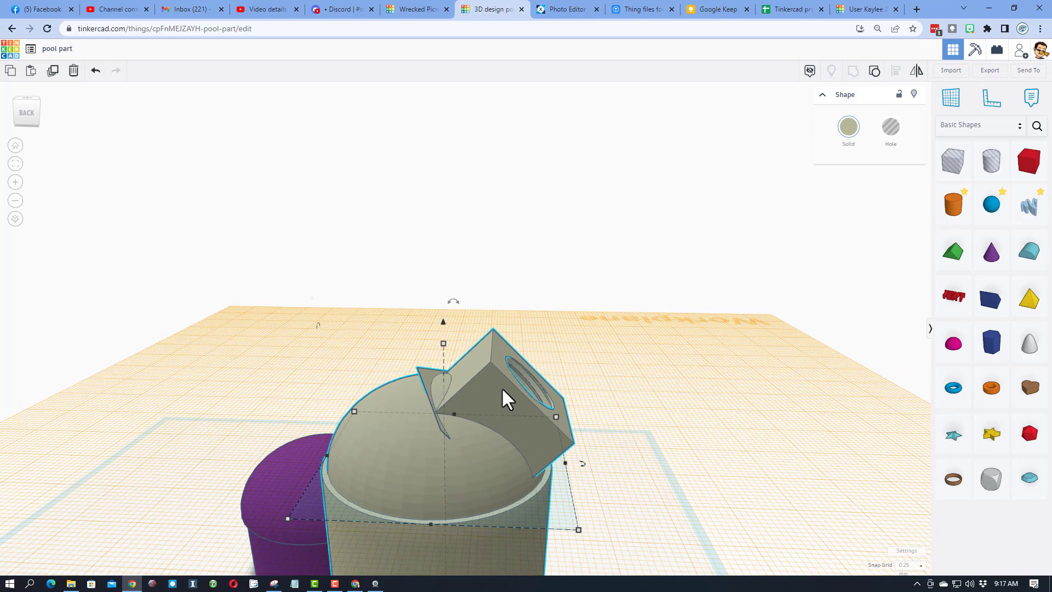
Ungroup the merged part, then ungroup the fitting into its hex nut and SoftBox hole
click(876, 71)
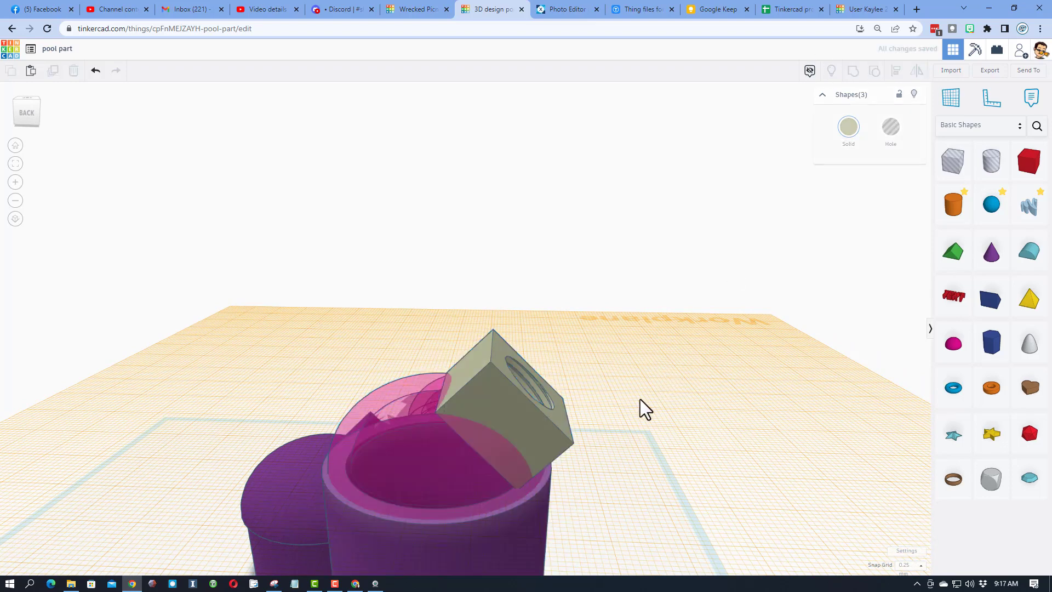
click(518, 437)
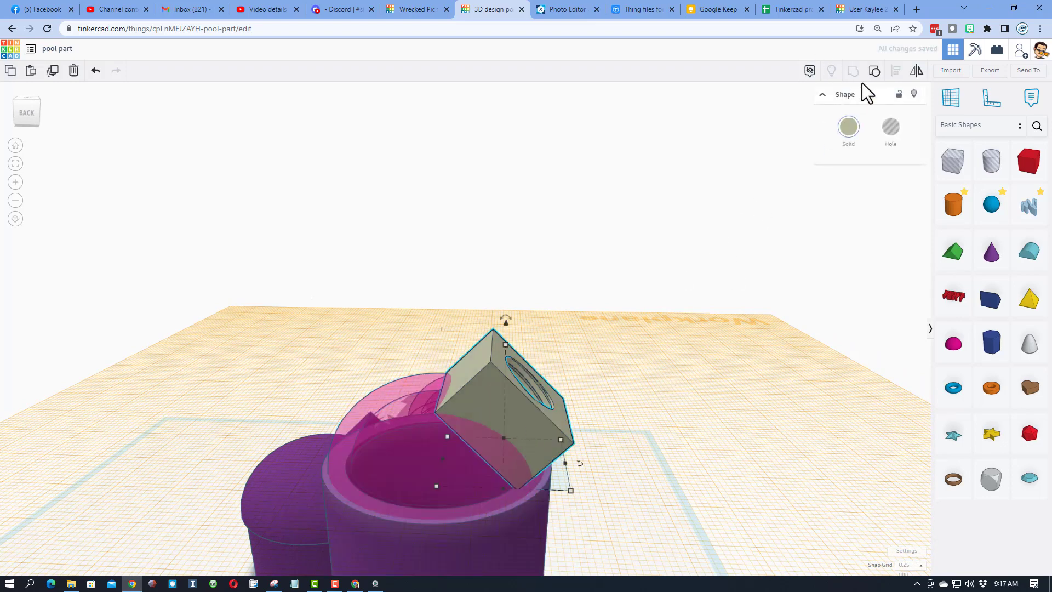
click(876, 73)
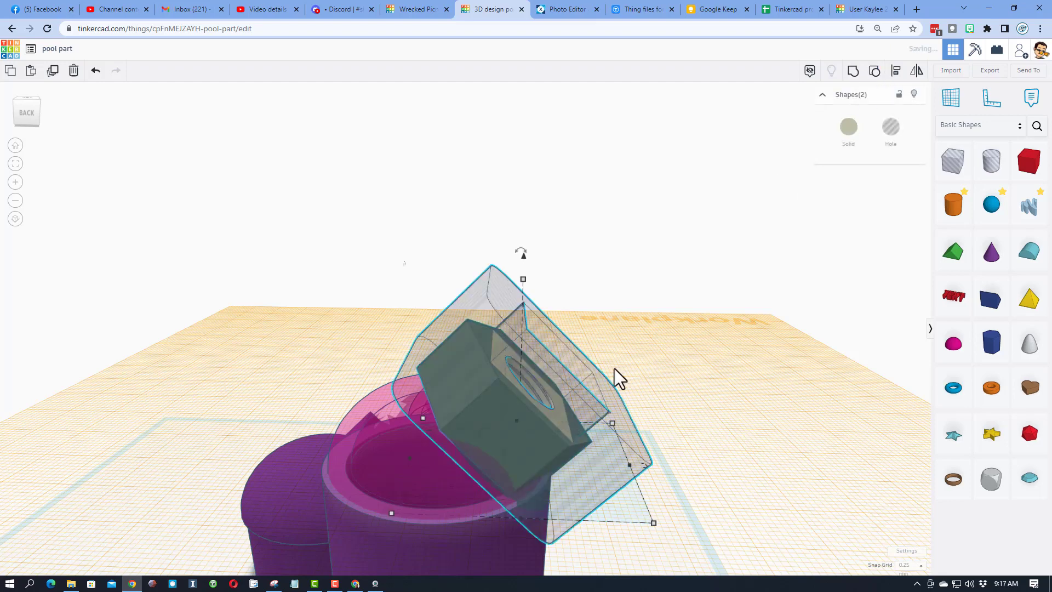
Lower the SoftBox hole two Ctrl+Down steps
click(563, 401)
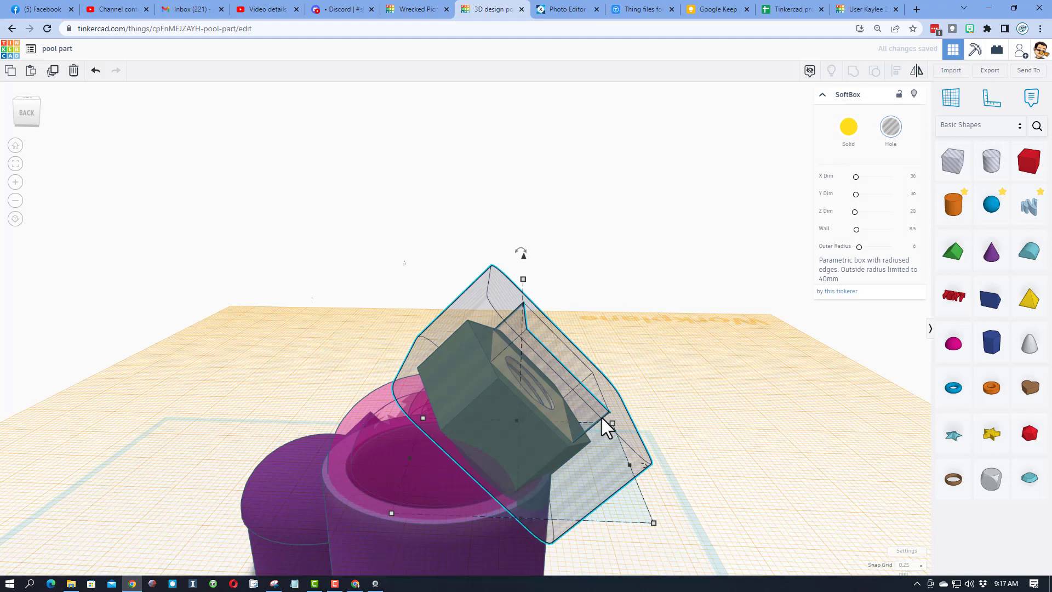
right_drag(606, 428, 528, 285)
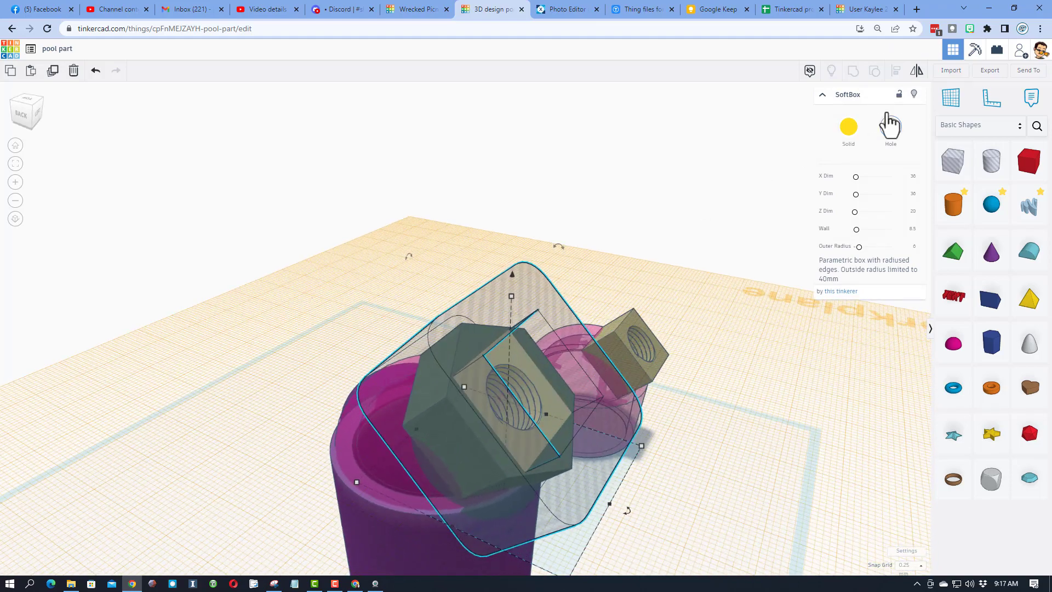
right_drag(462, 350, 643, 414)
key(ctrl+Down)
key(ctrl+Down)
key(ctrl+Down)
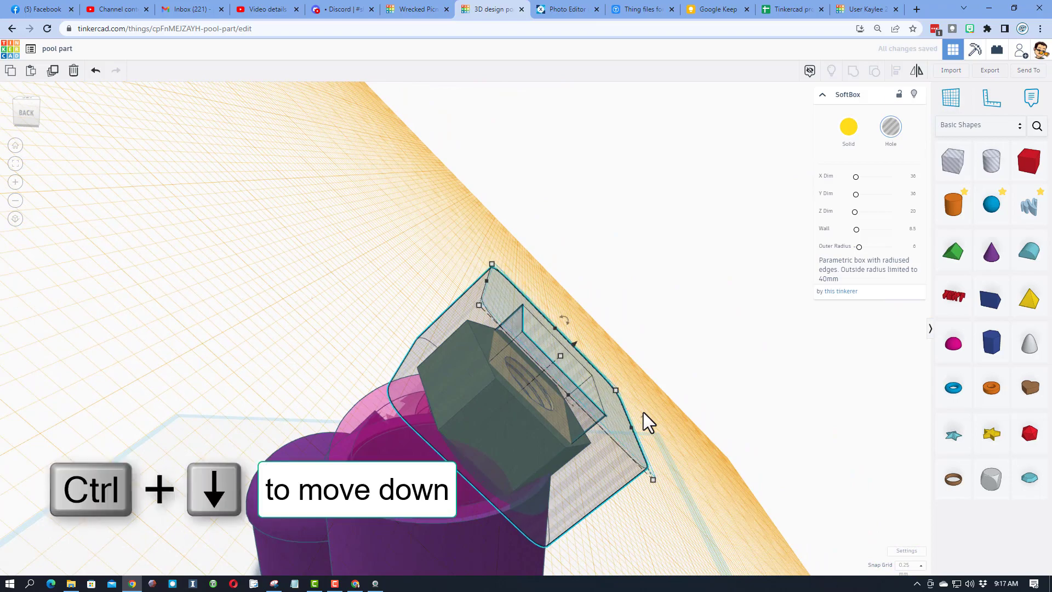
key(ctrl+Down)
key(ctrl+Down)
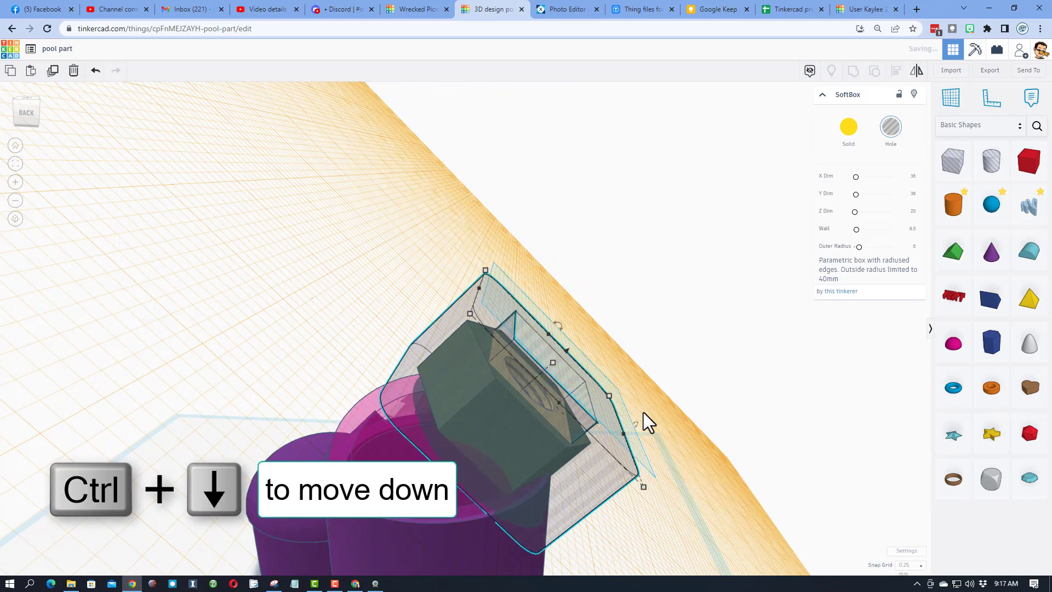
right_drag(596, 301, 357, 251)
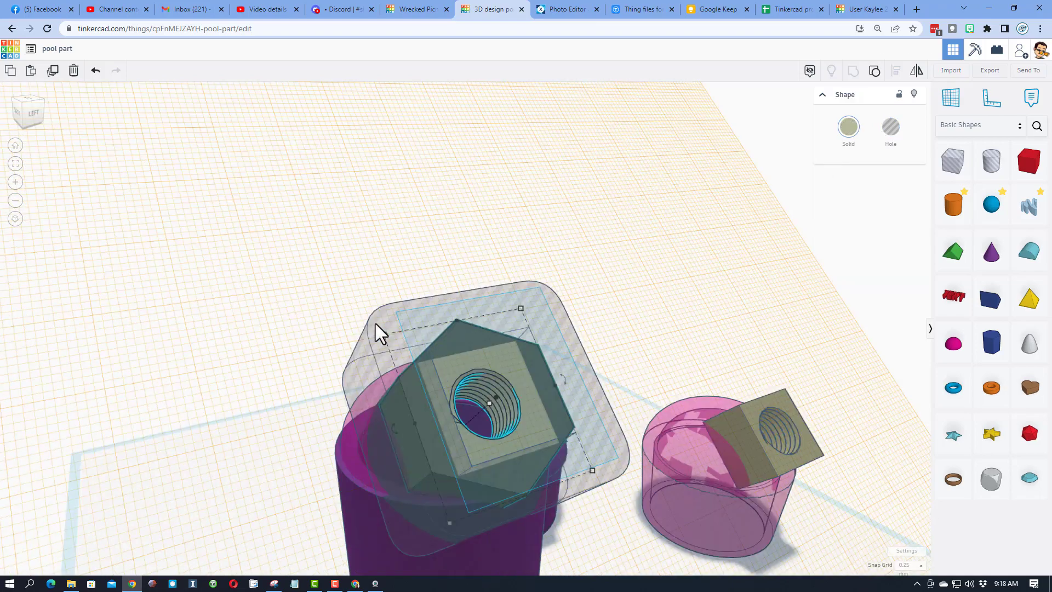
Marquee-select the cylinder plug, dome cap and threaded fitting, group them, and inspect the solid part
shift+click(376, 323)
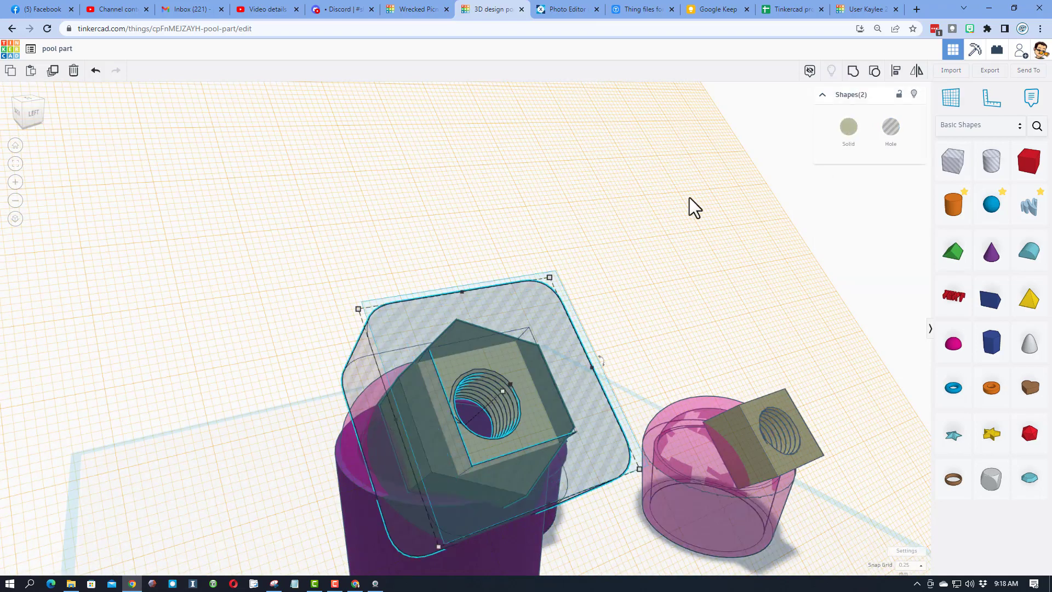
click(380, 392)
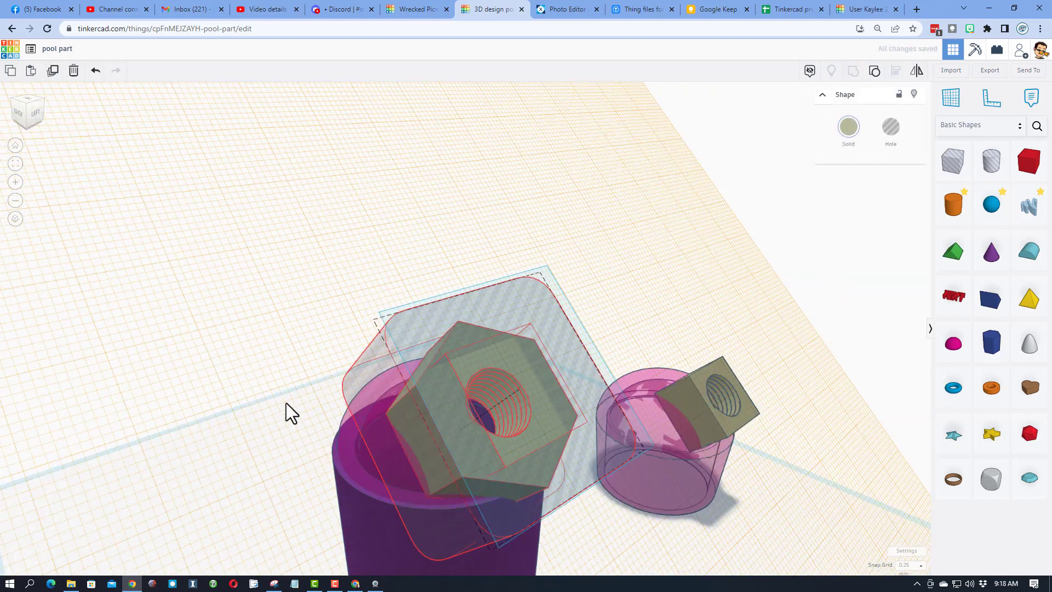
right_drag(309, 406, 485, 384)
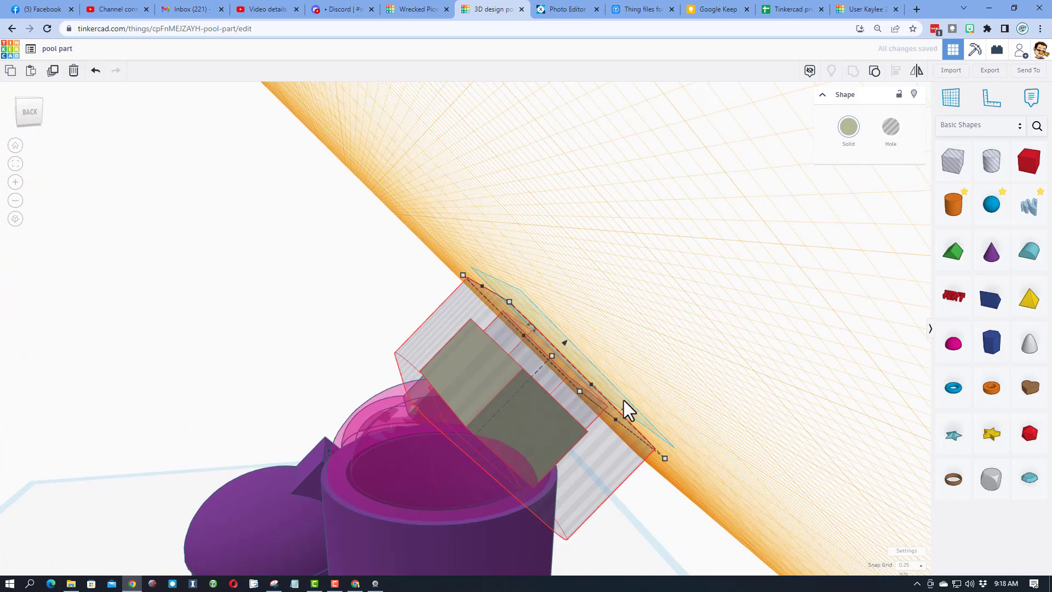
right_drag(678, 398, 264, 364)
click(303, 320)
drag(475, 497, 475, 498)
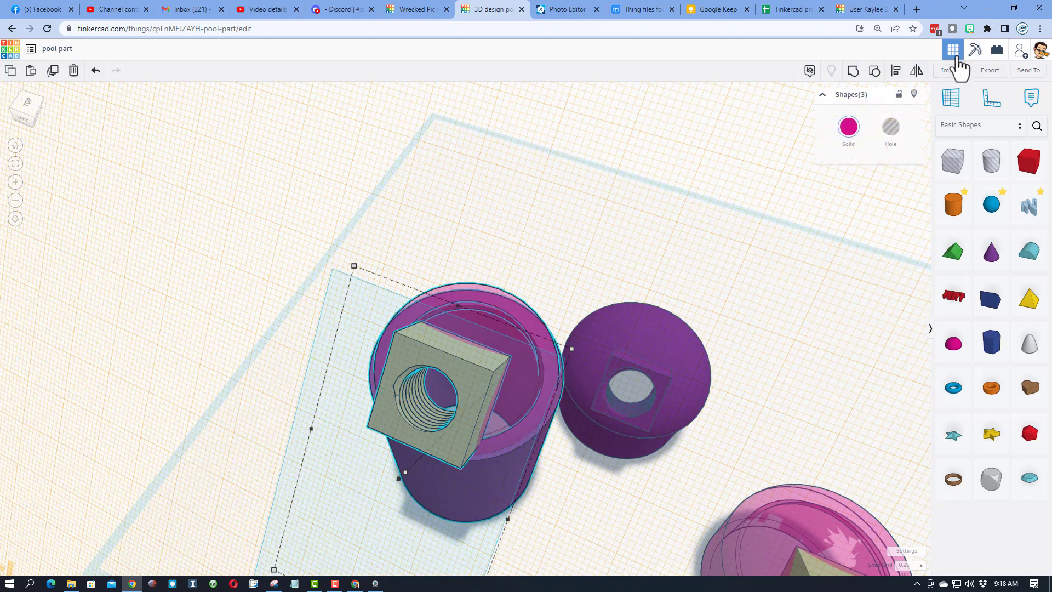
click(849, 79)
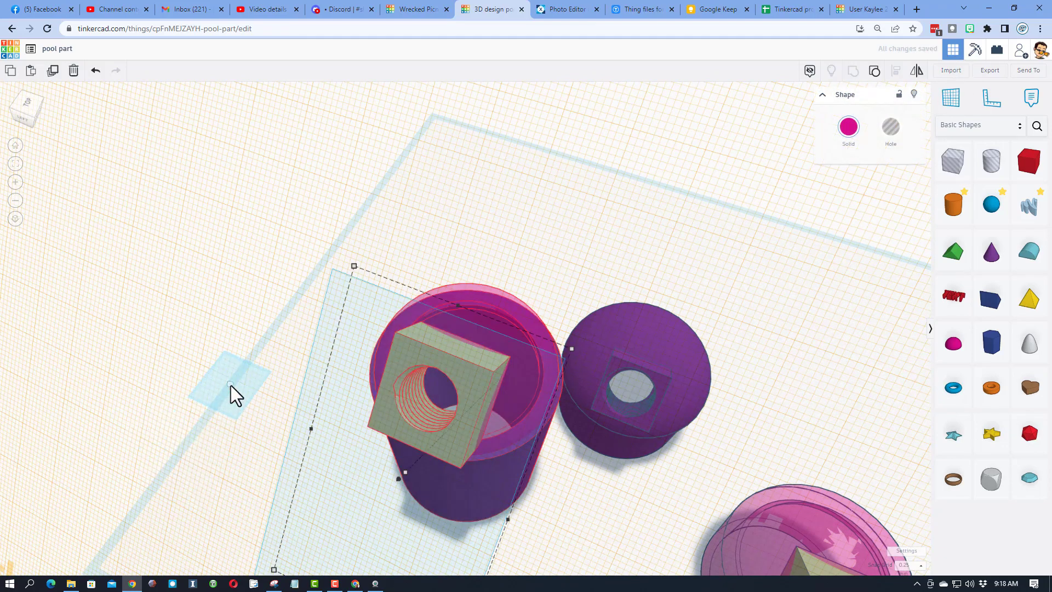
right_drag(231, 386, 412, 396)
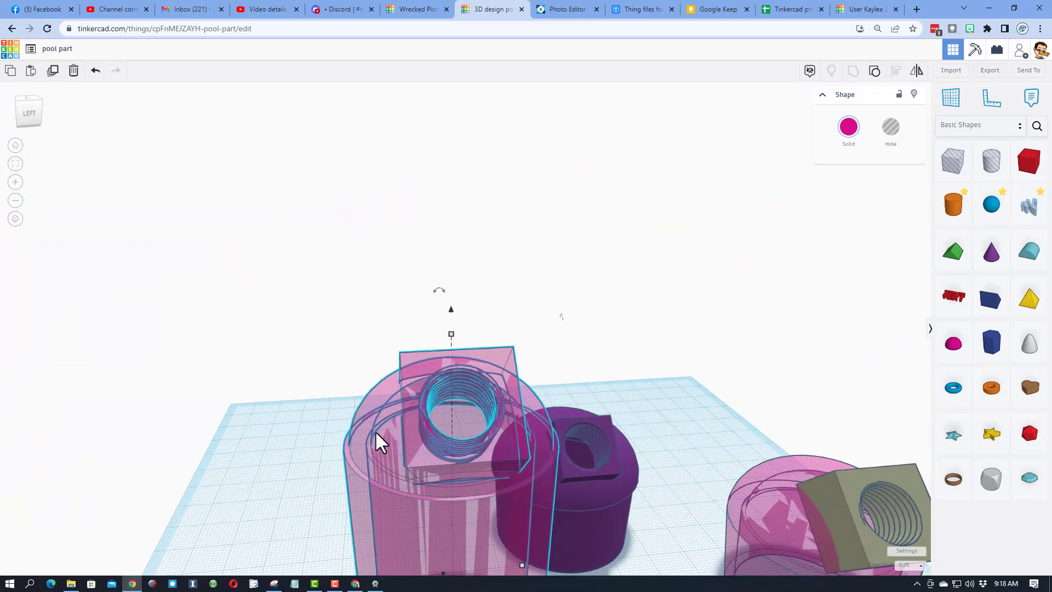
right_drag(288, 492, 571, 428)
Export the design as .STL, saving pool part (2).stl into Downloads
click(988, 70)
click(556, 299)
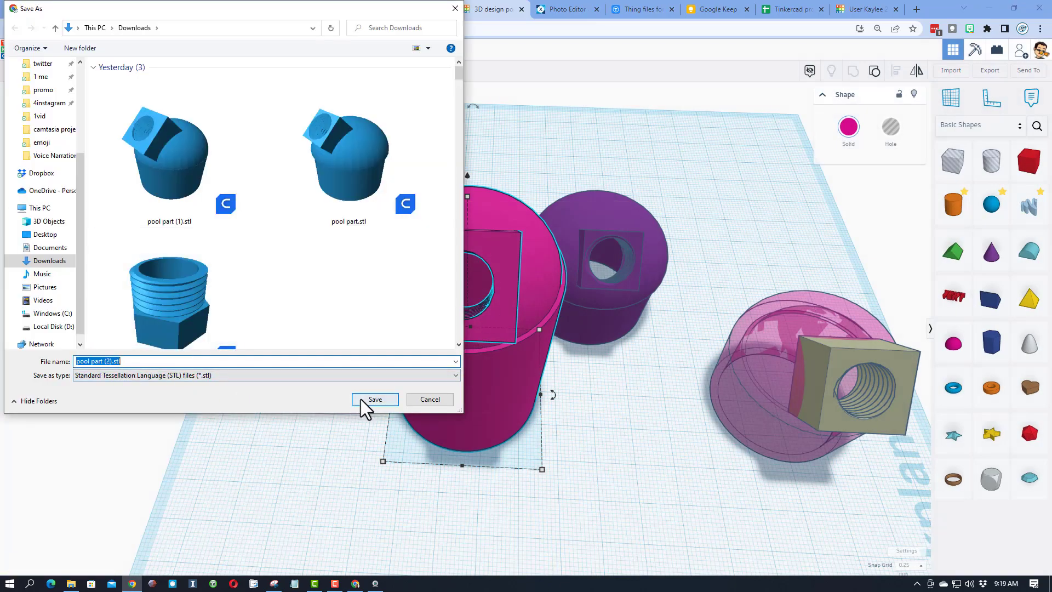
click(375, 399)
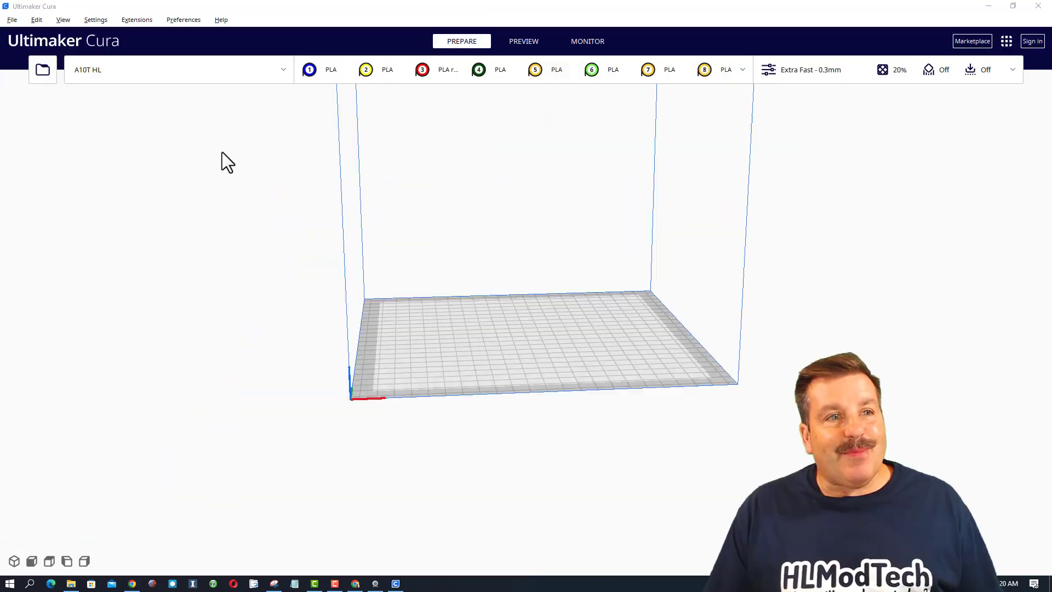
Load pool part (2).stl into Cura and set wall thickness to 1.2 mm
click(40, 76)
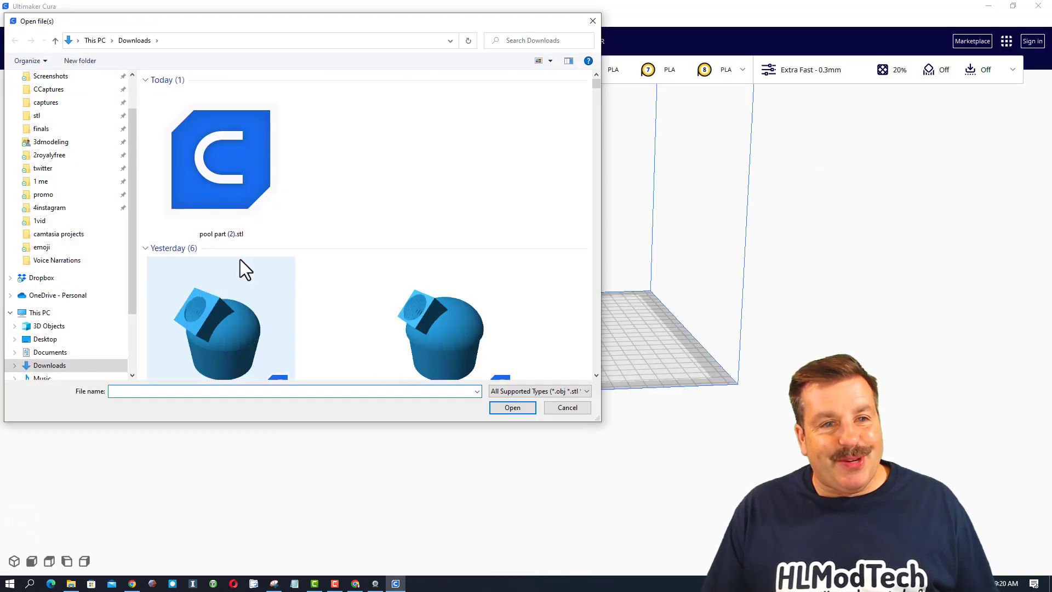
double_click(239, 259)
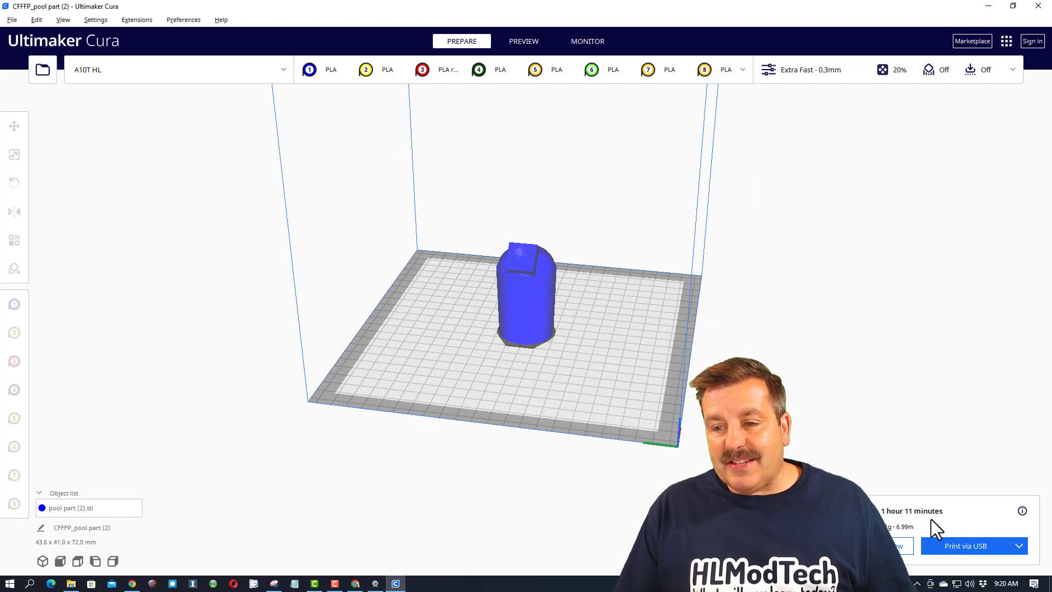
click(824, 69)
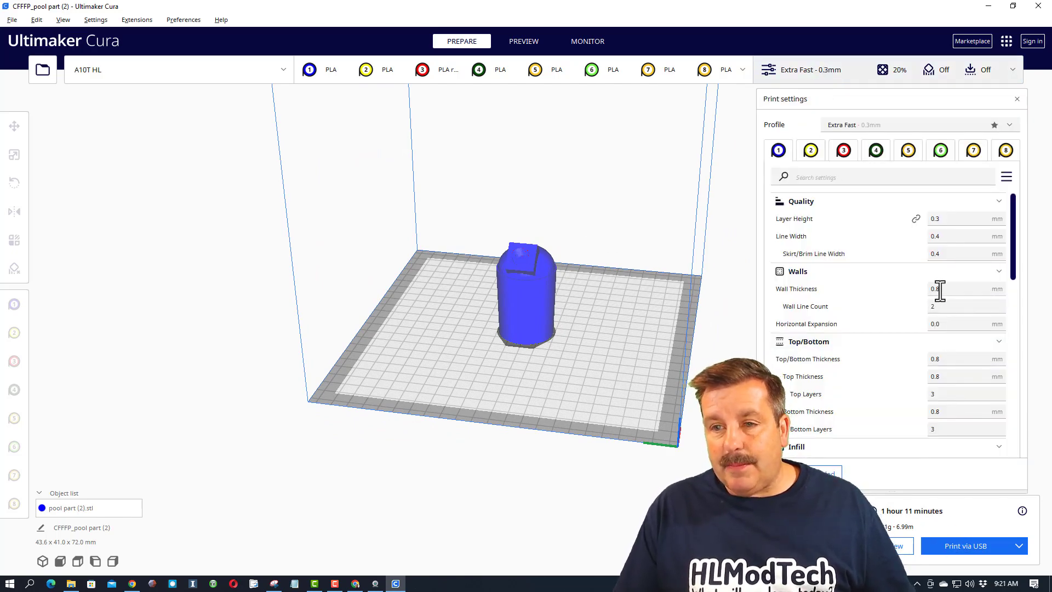
mouse_move(947, 292)
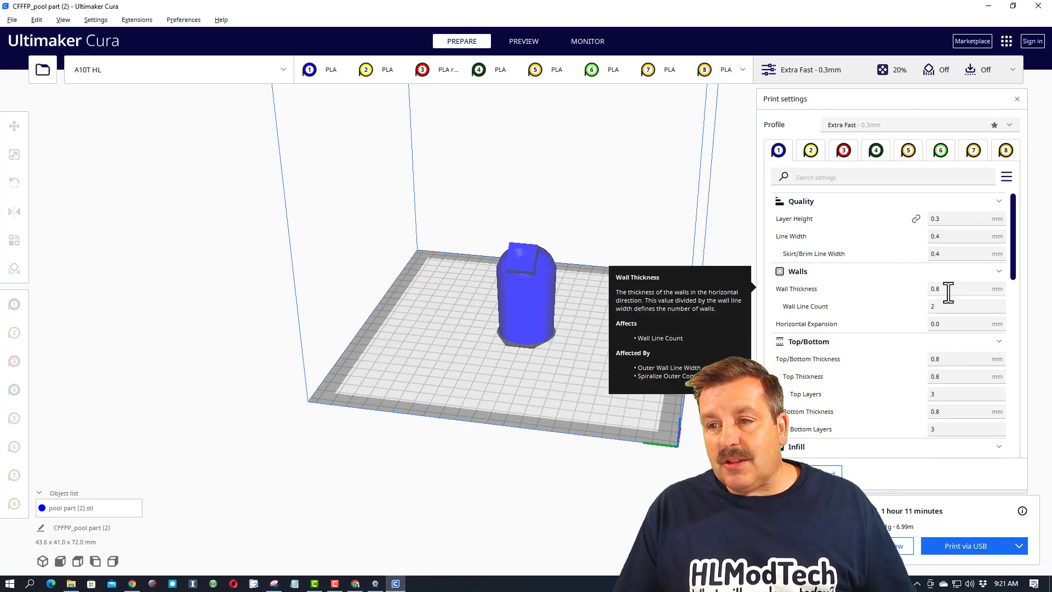
text(1.2)
Set infill density to 30% and send the print via USB
scroll(886, 288, down, 4)
double_click(963, 288)
text(30)
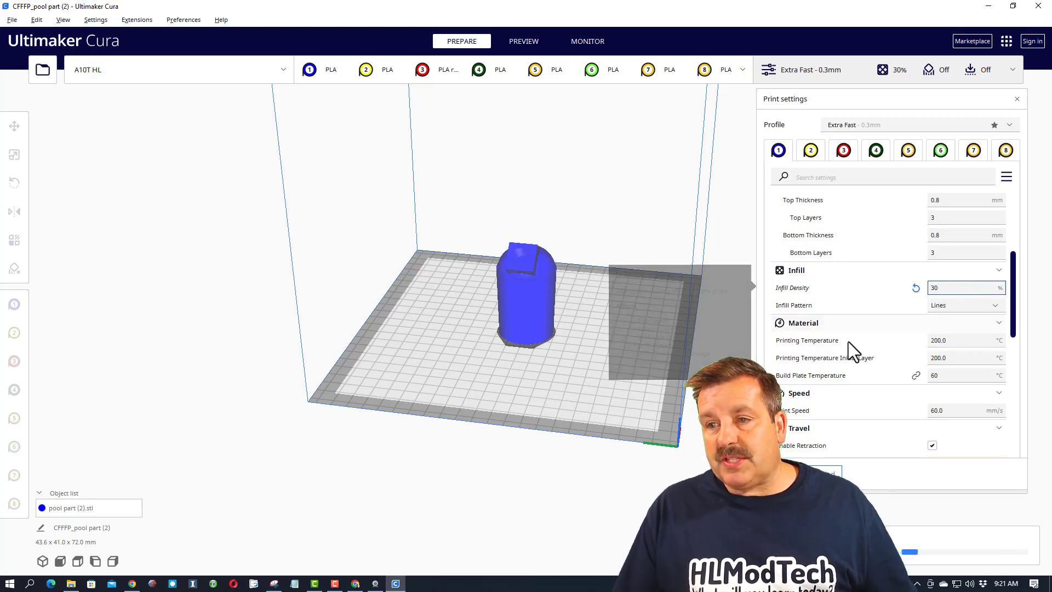
scroll(840, 342, down, 5)
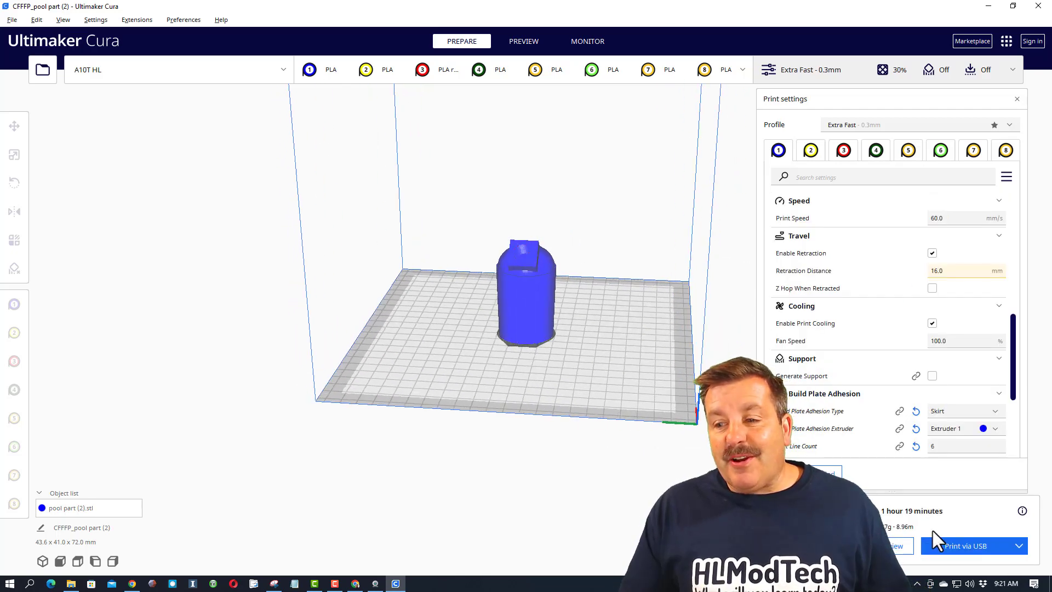
click(946, 547)
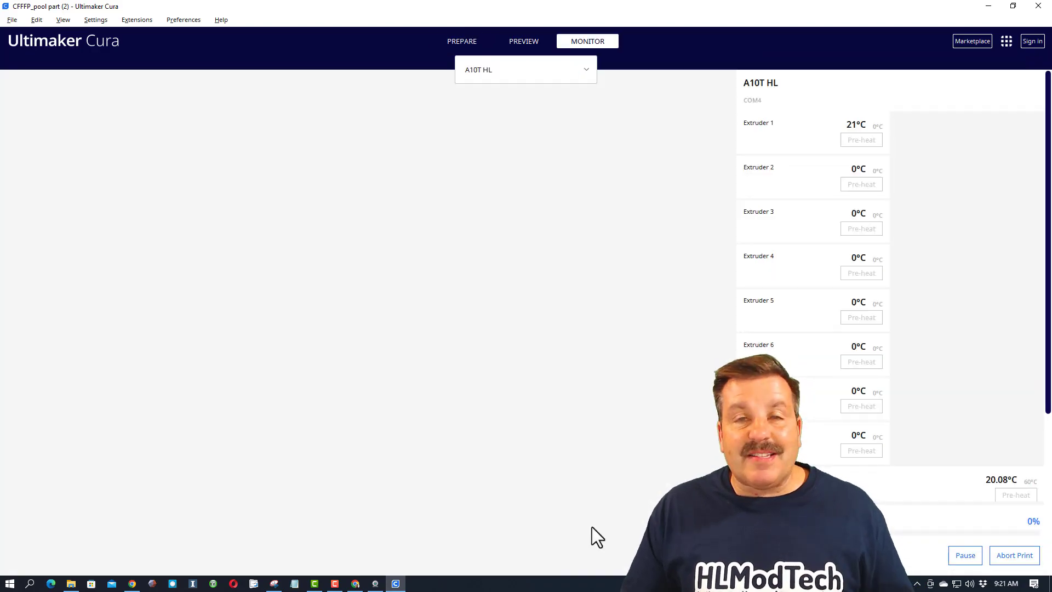